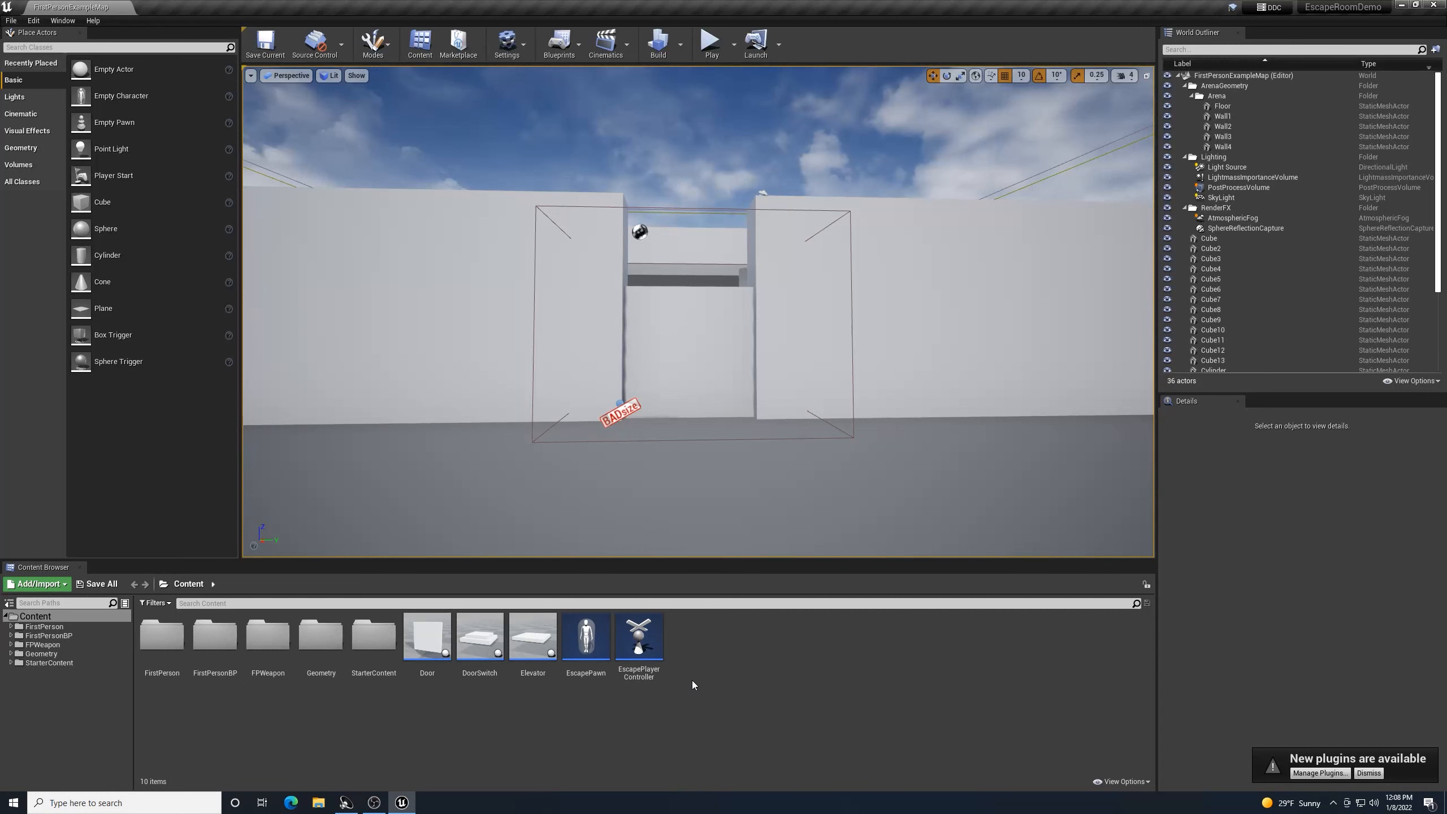
right_click_drag(909, 464, 675, 432)
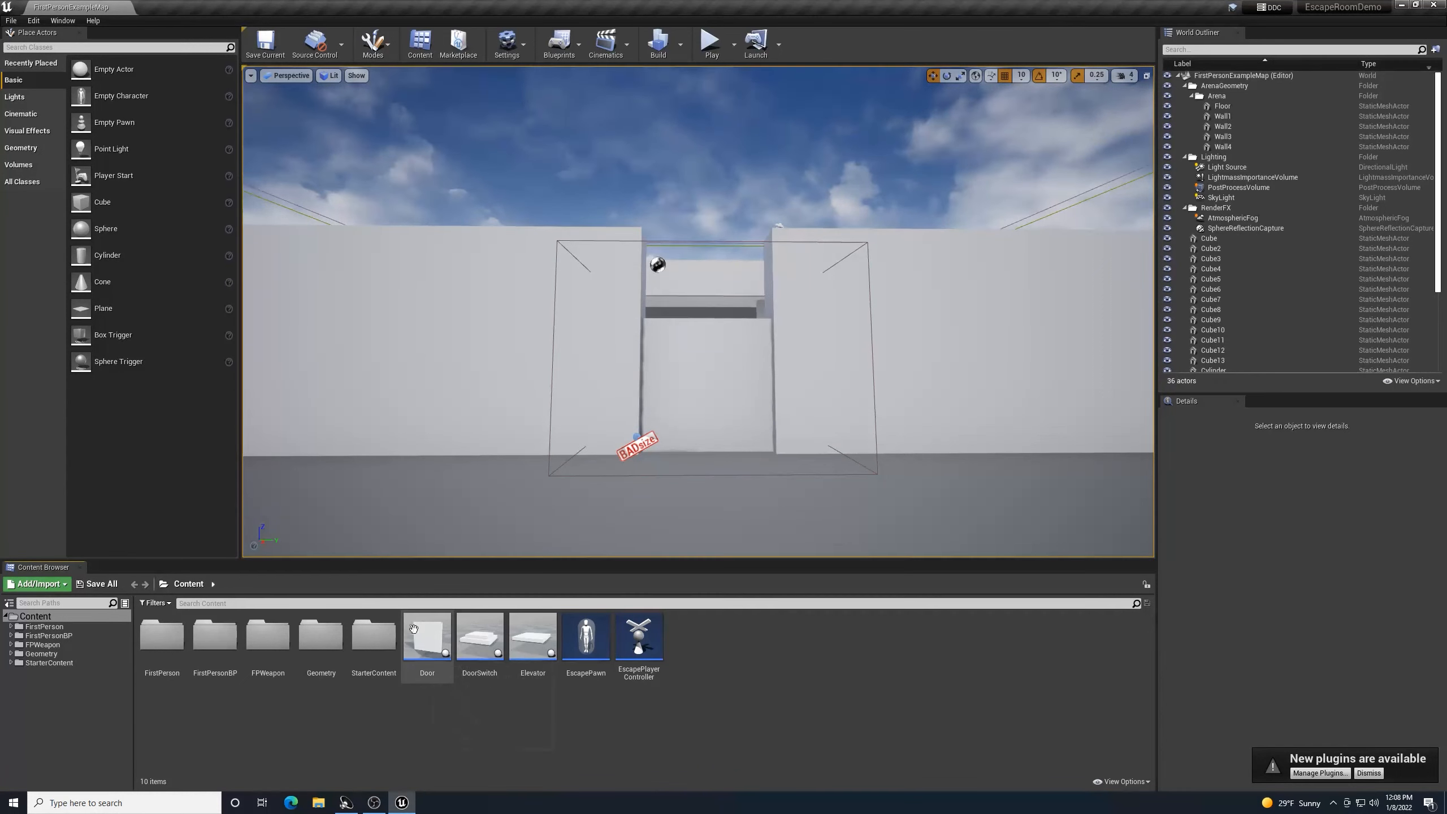
left_click_drag(414, 628, 193, 590)
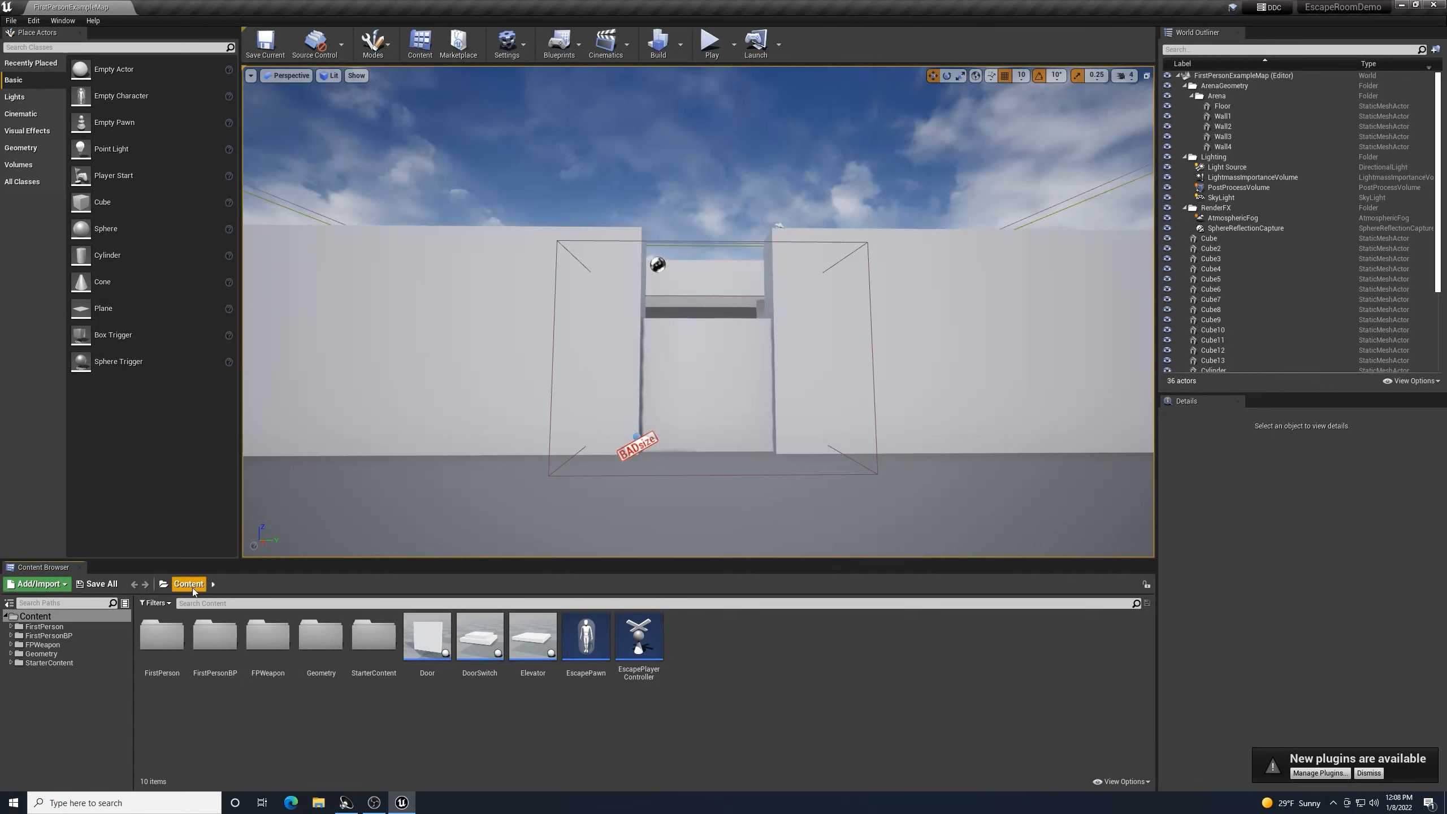
left_click_drag(193, 590, 198, 593)
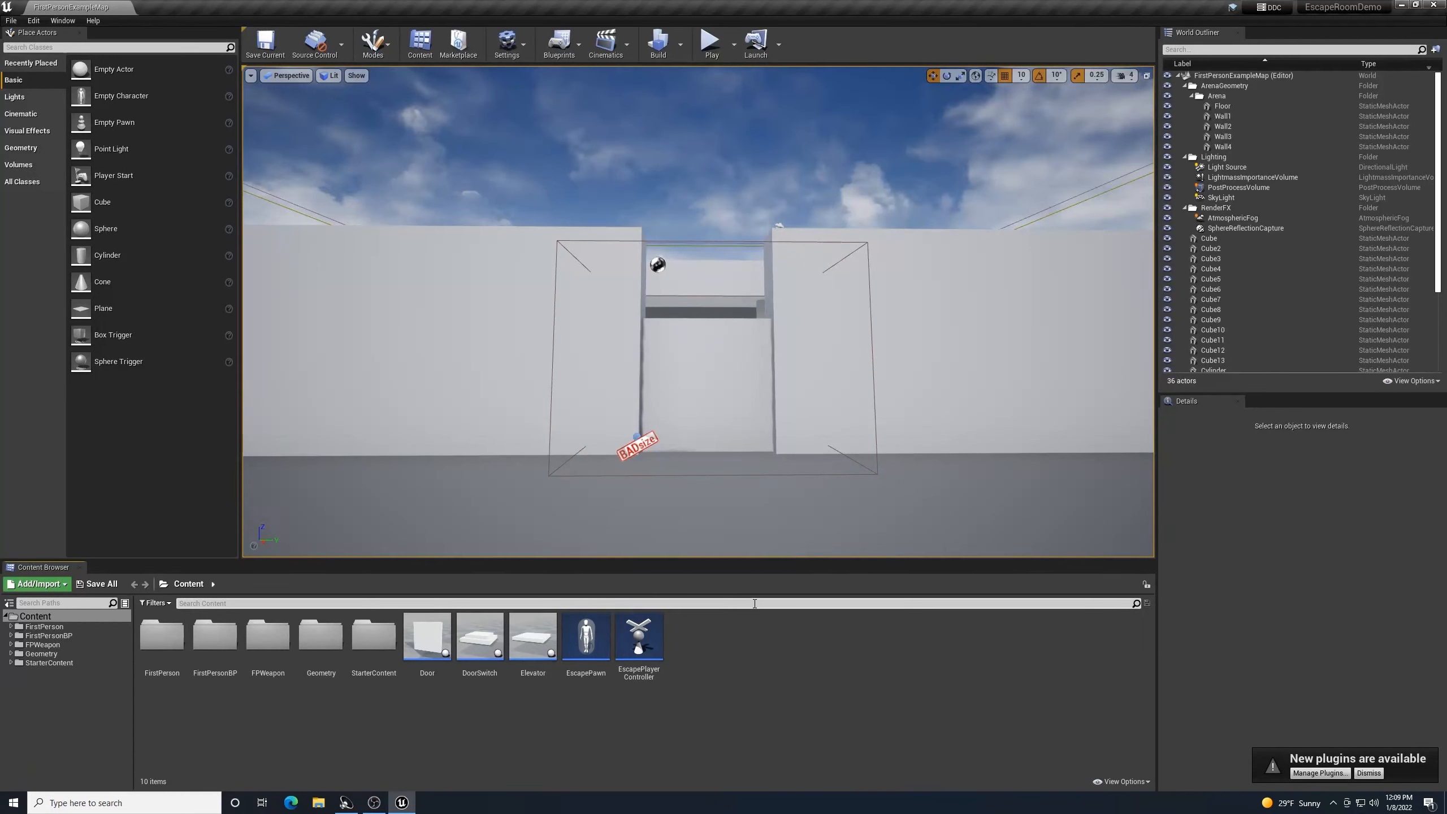
scroll(726, 461, "down", 3)
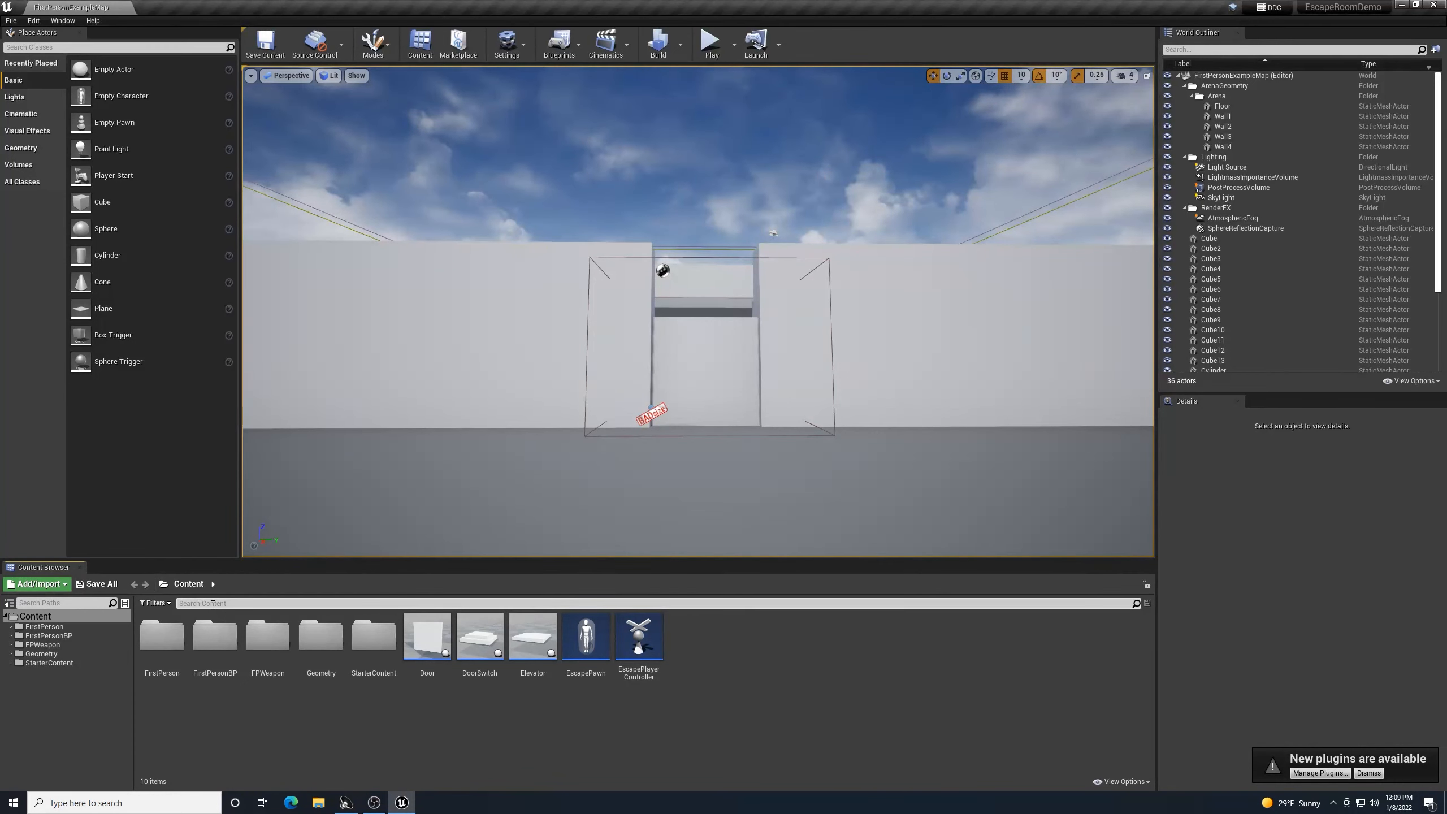
- Create a Blueprint class with Actor as parent in the Content folder and name it LiftObjects
right_click(729, 654)
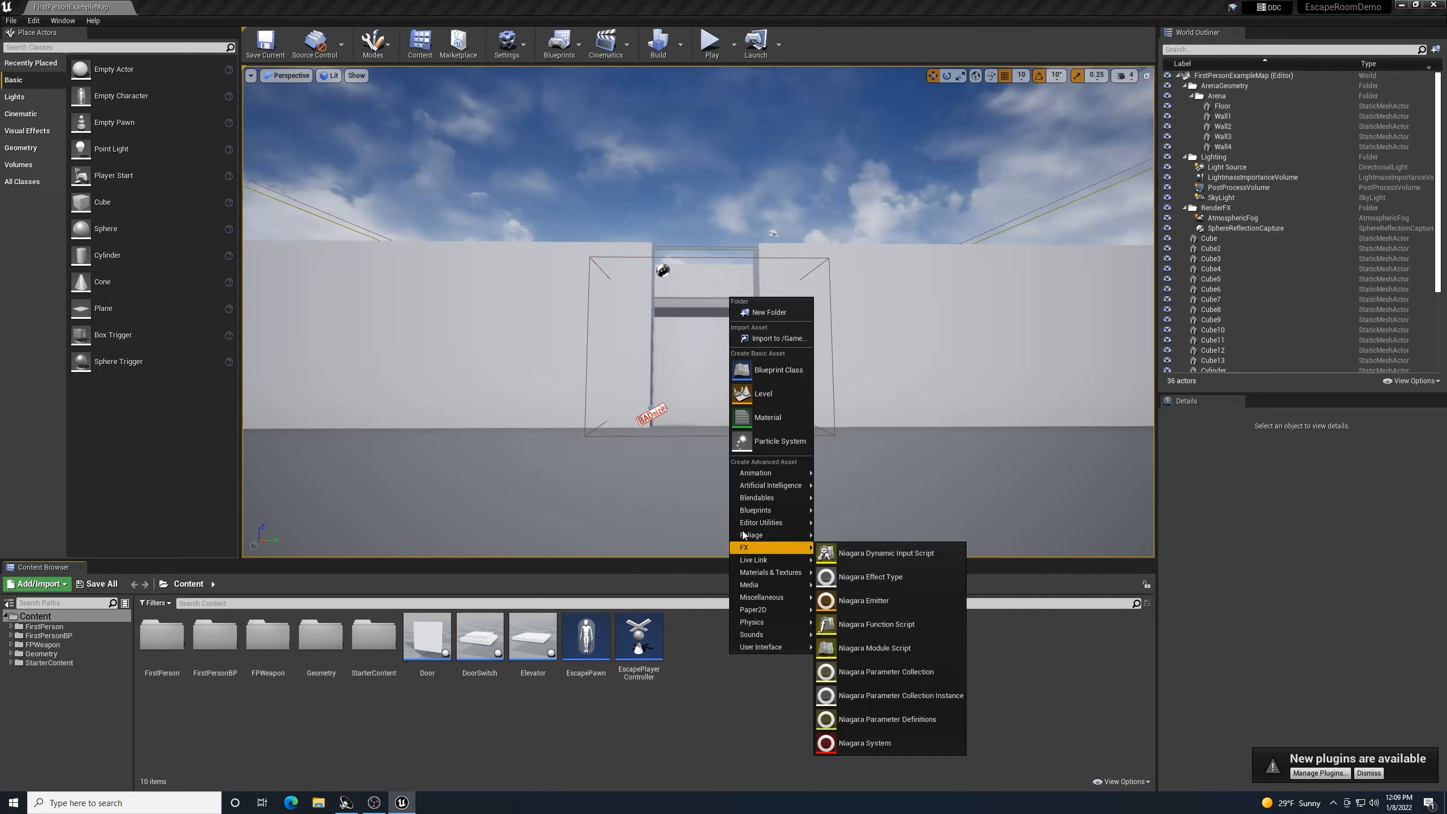
left_click(779, 371)
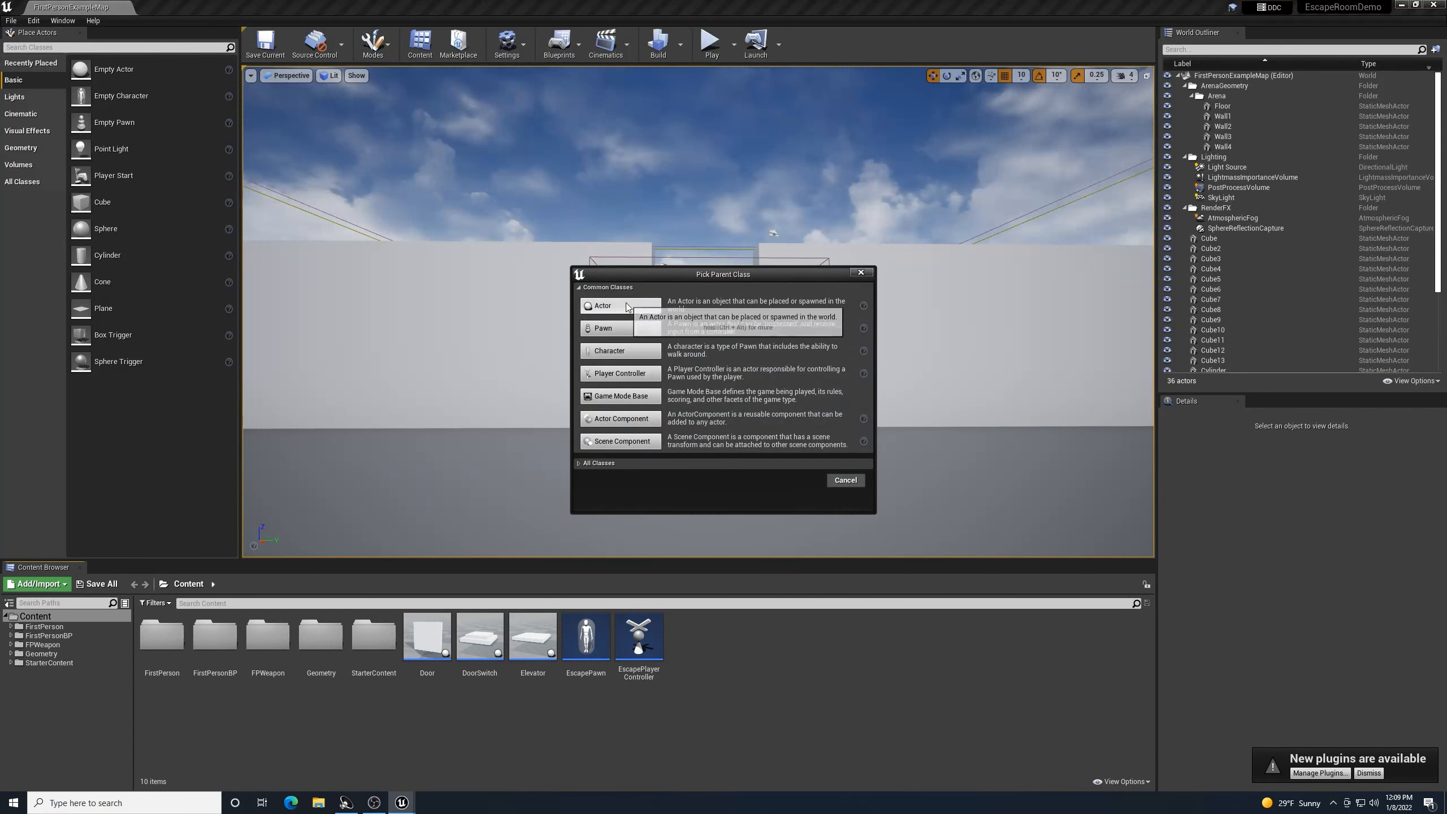
left_click(627, 307)
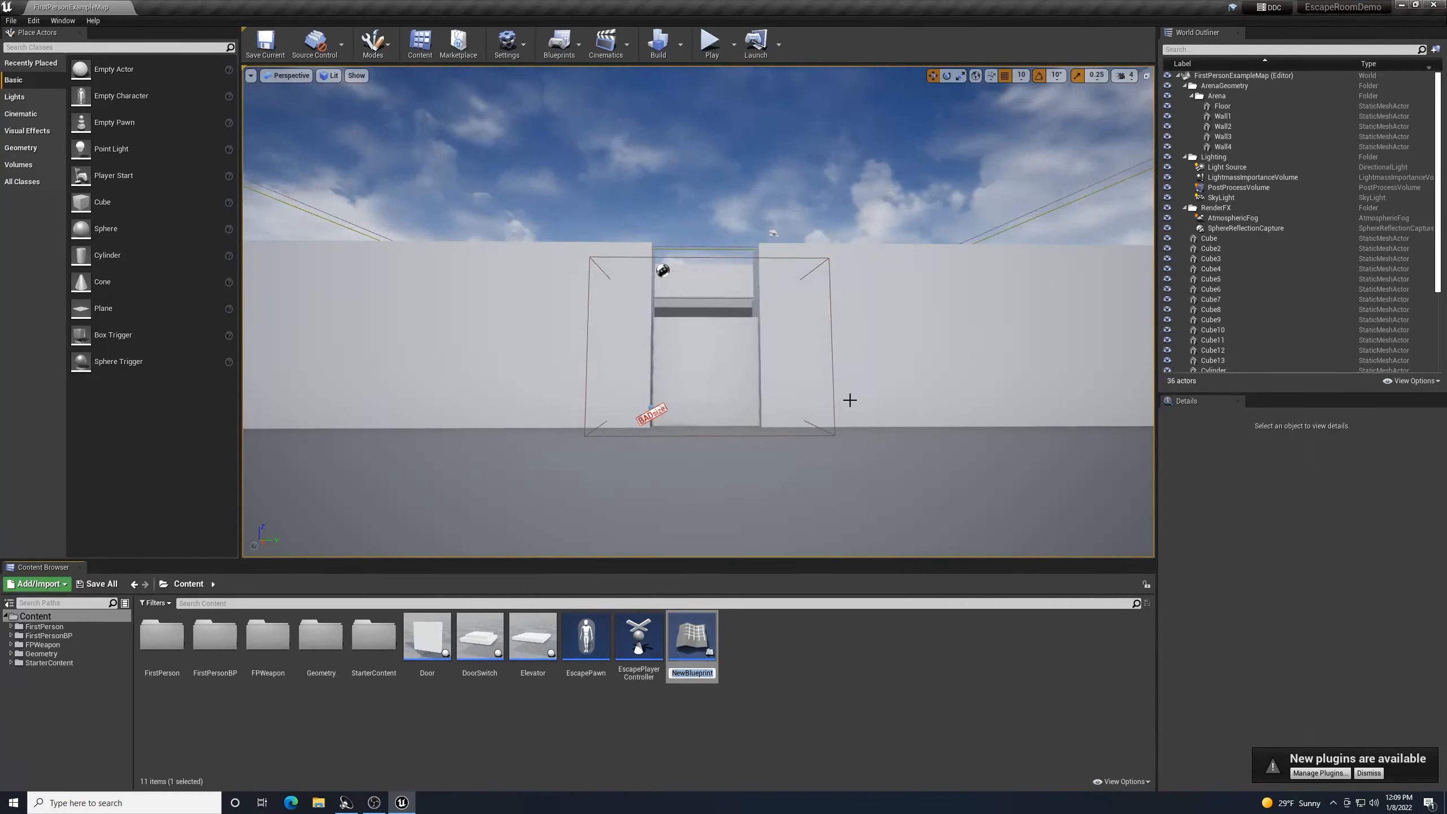
type("L")
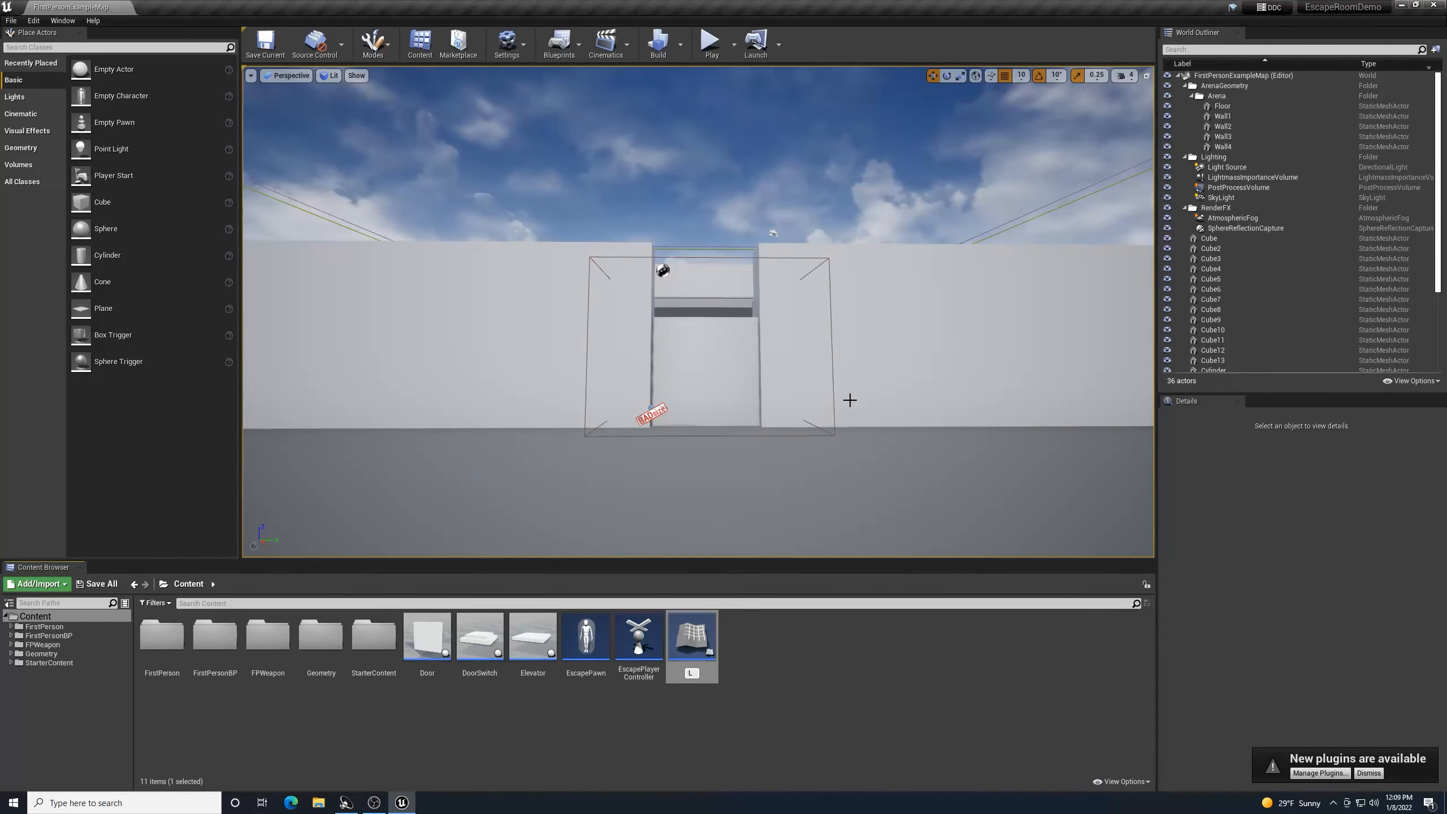
type("iftObjects")
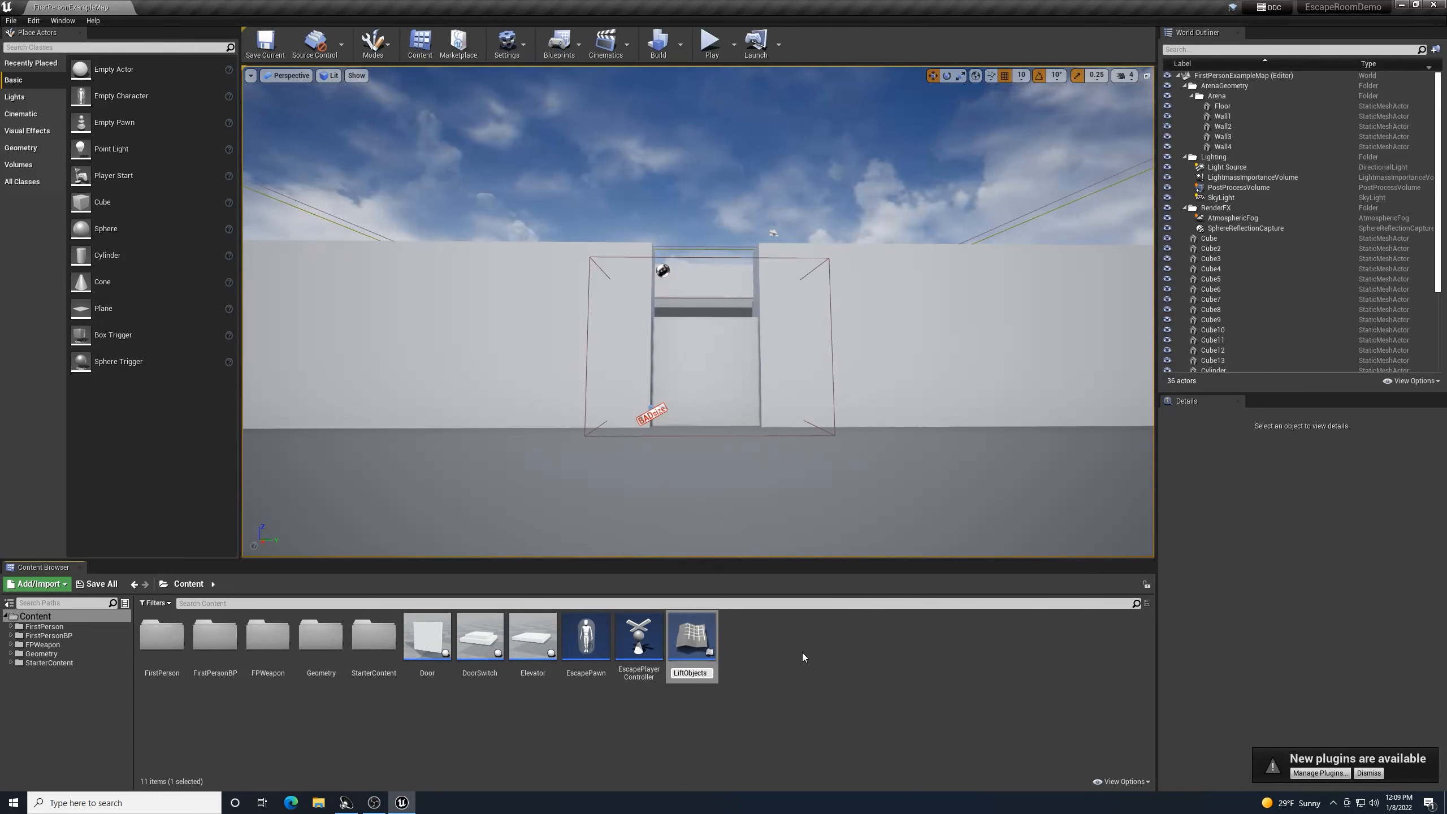
key("Return")
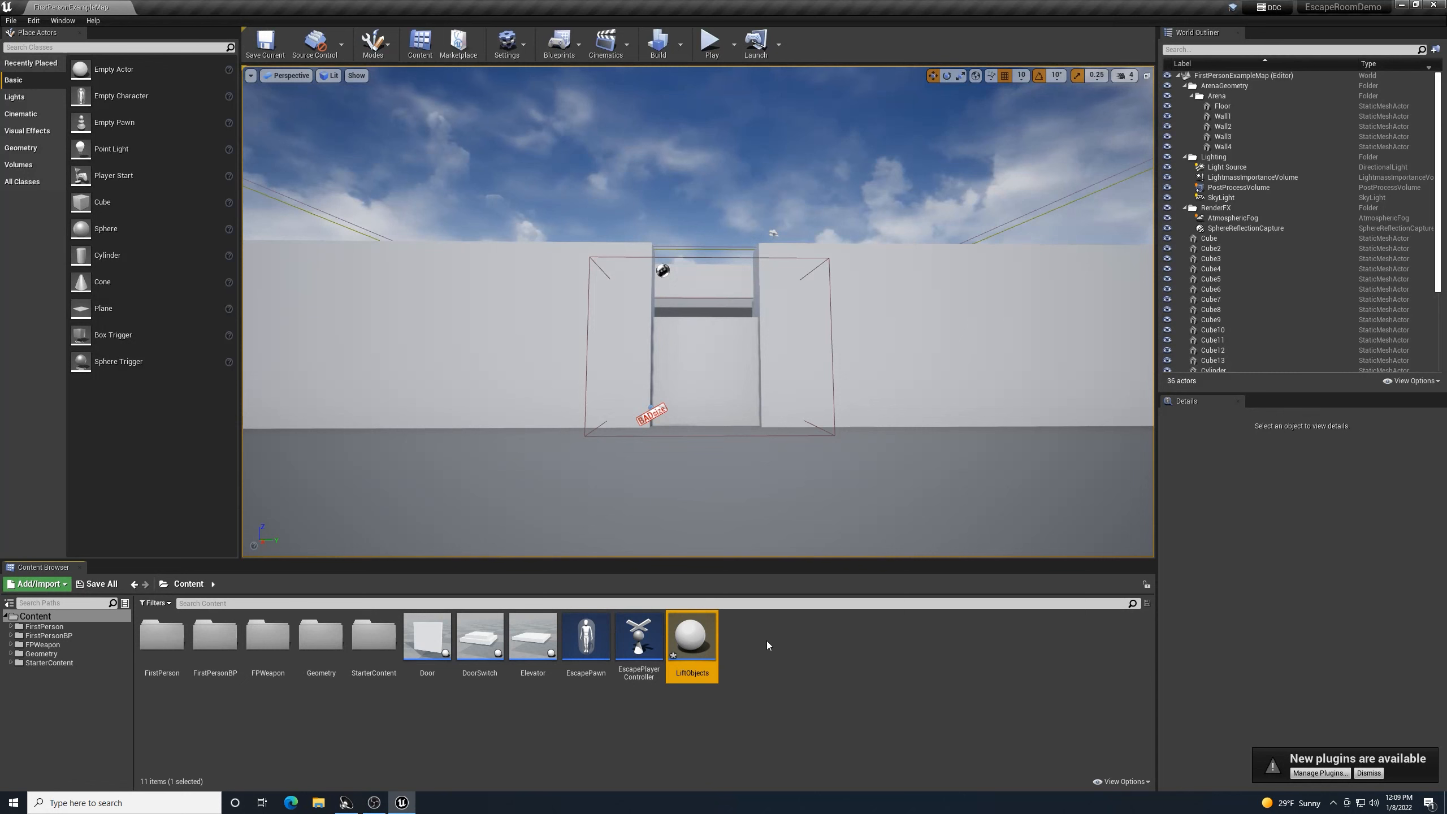
- Create a Blueprint class in the Content folder with LiftObjects as its parent class and name it MysticCube
right_click(829, 665)
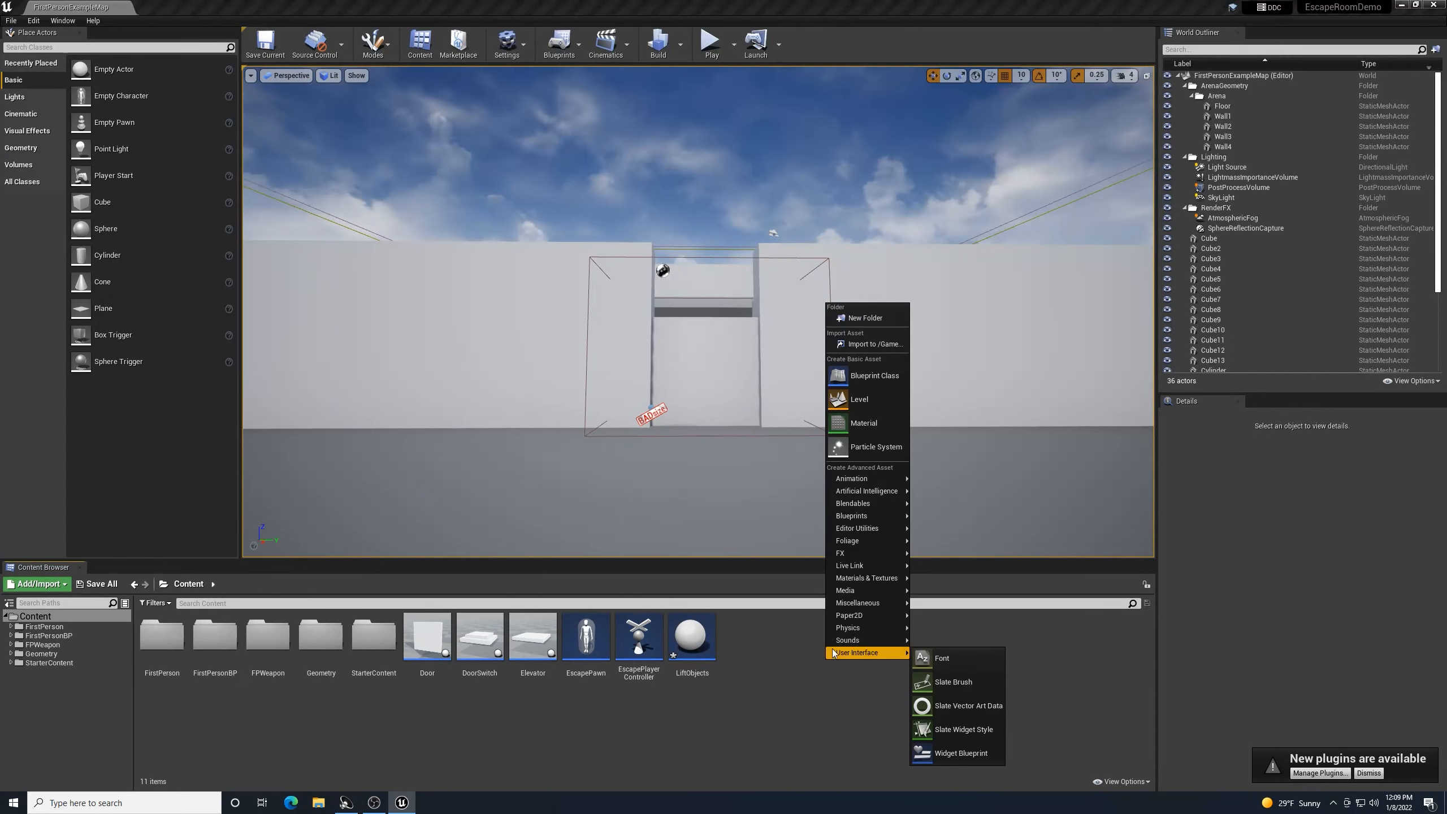
left_click(882, 375)
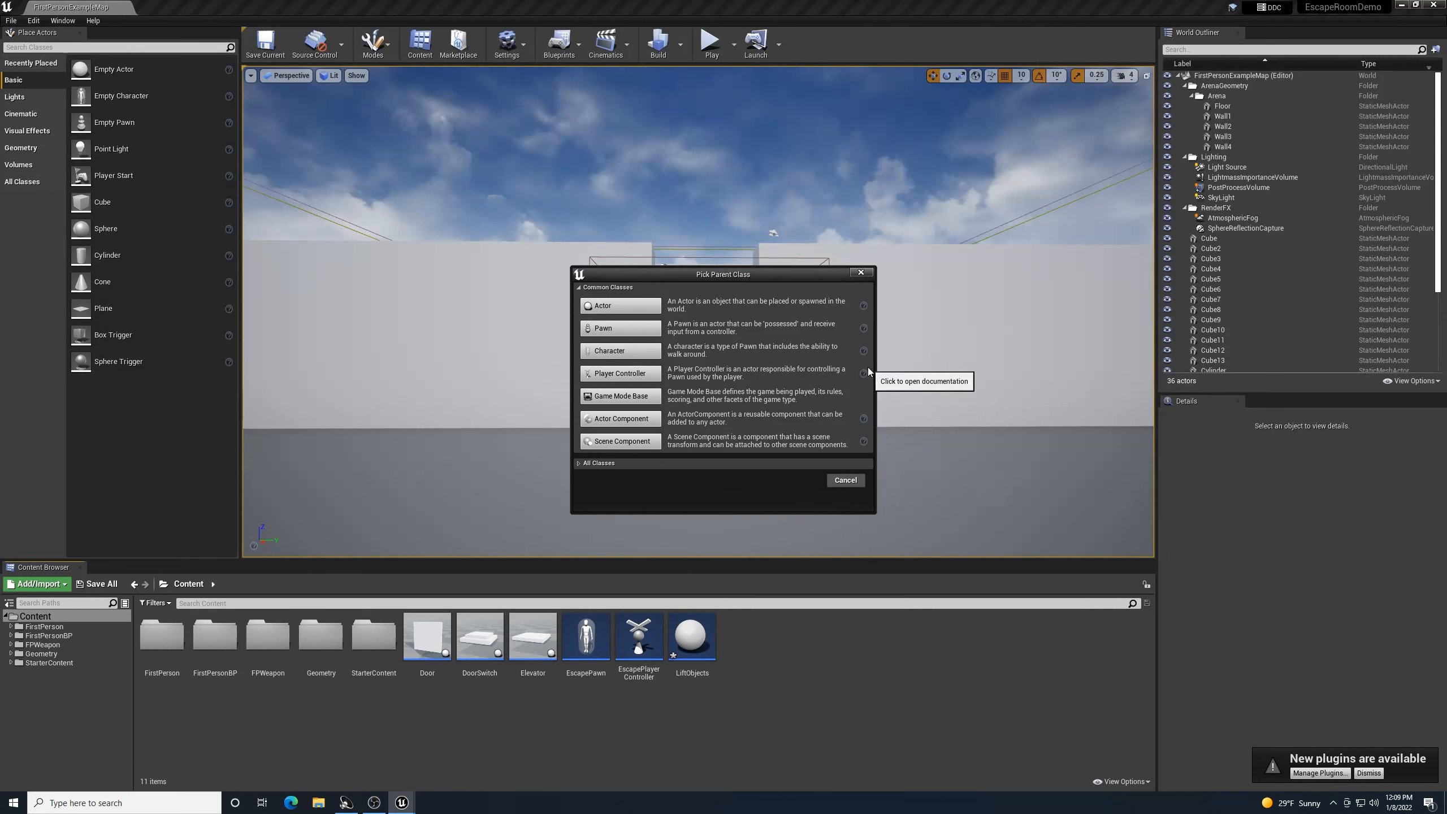
left_click(592, 463)
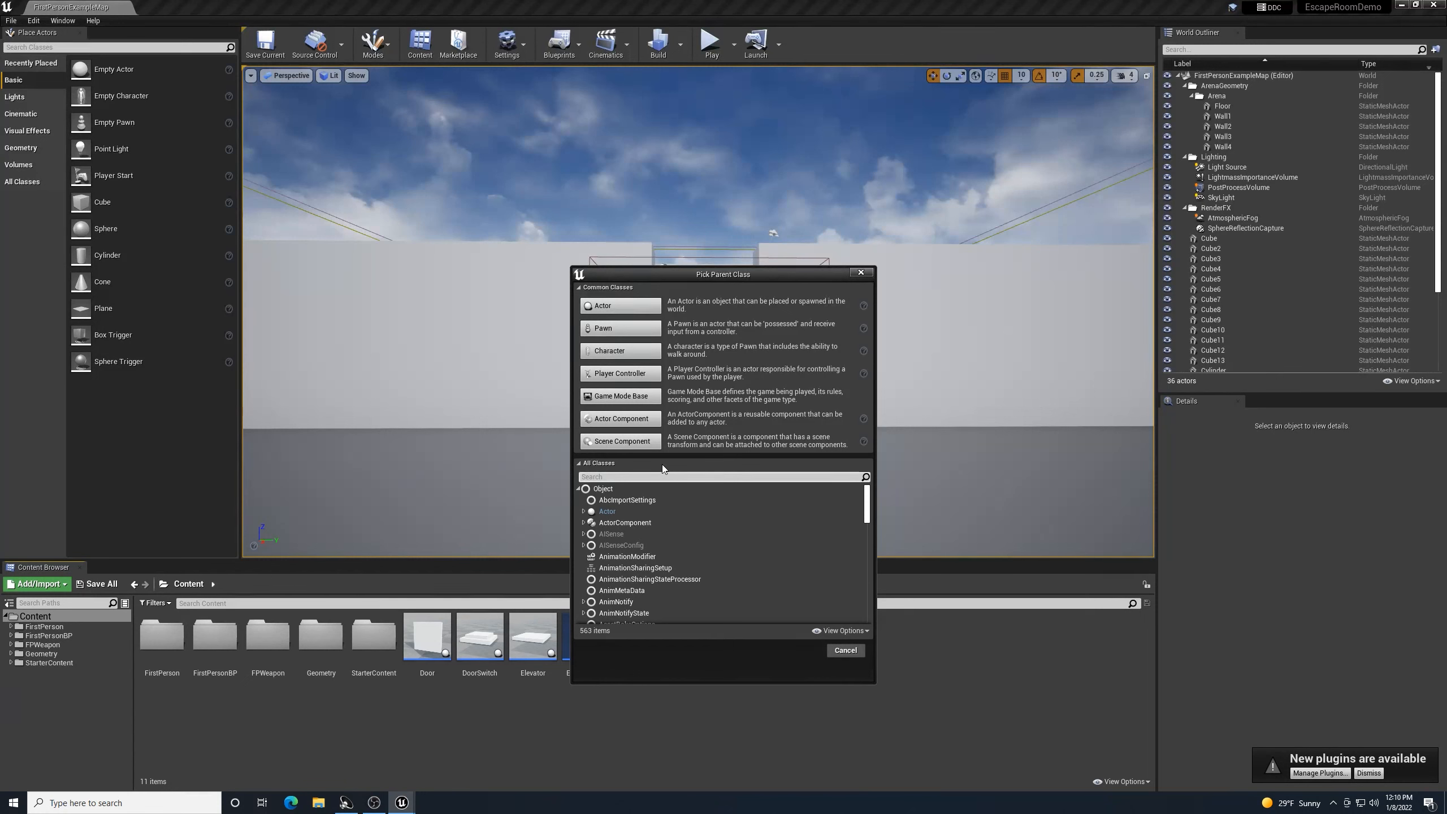
type("LiftObje")
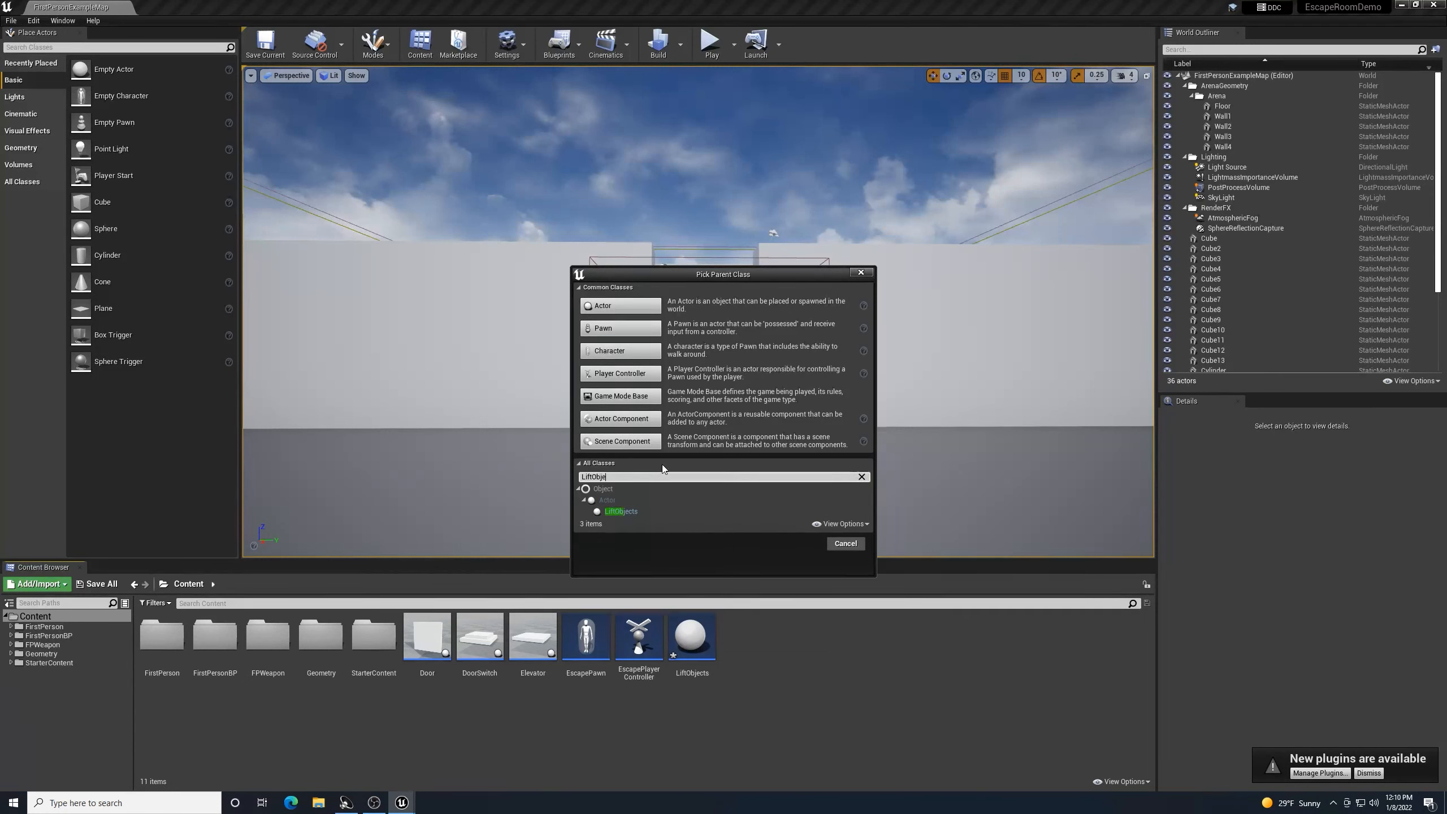
type("cts")
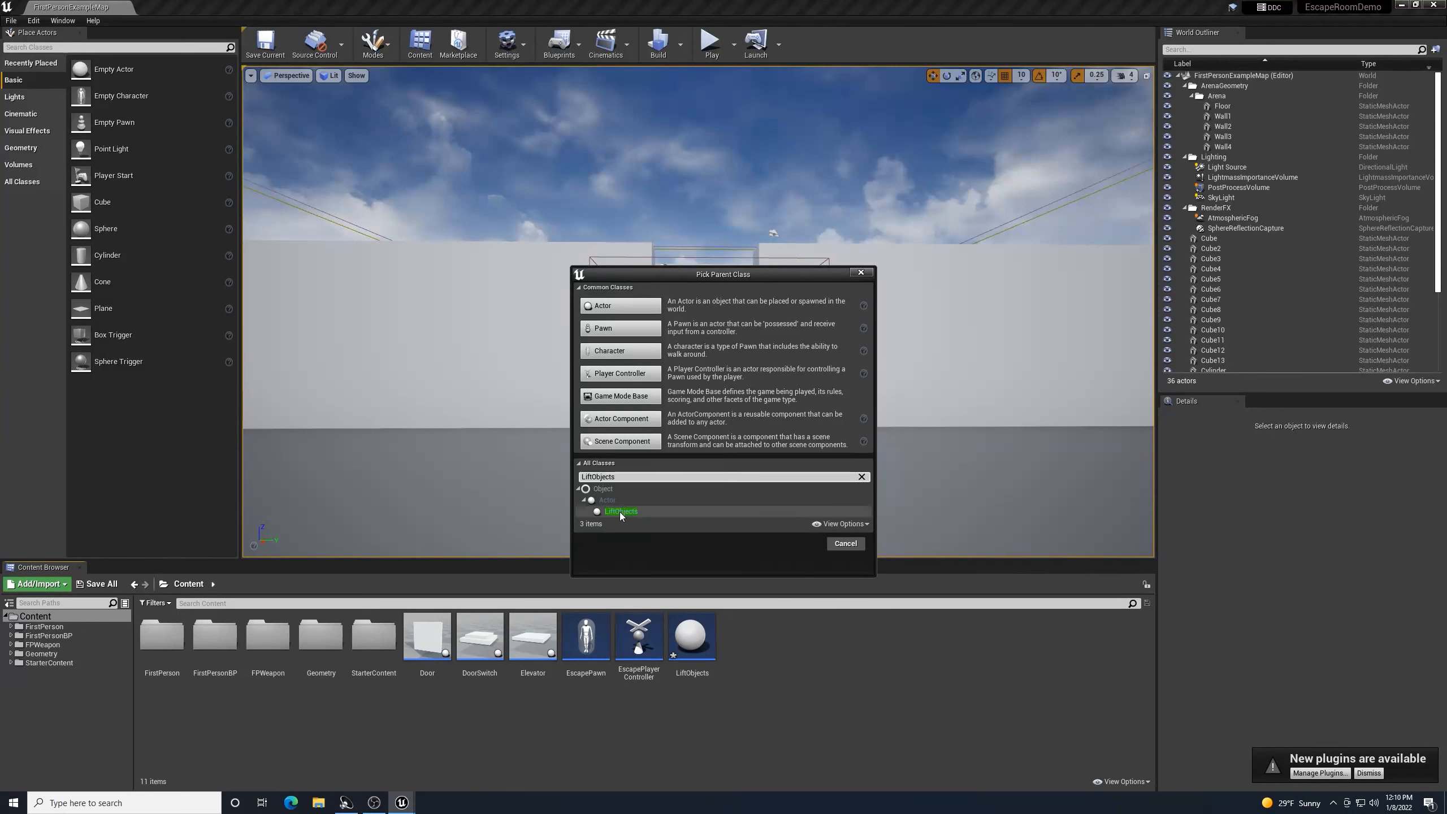
left_click(620, 512)
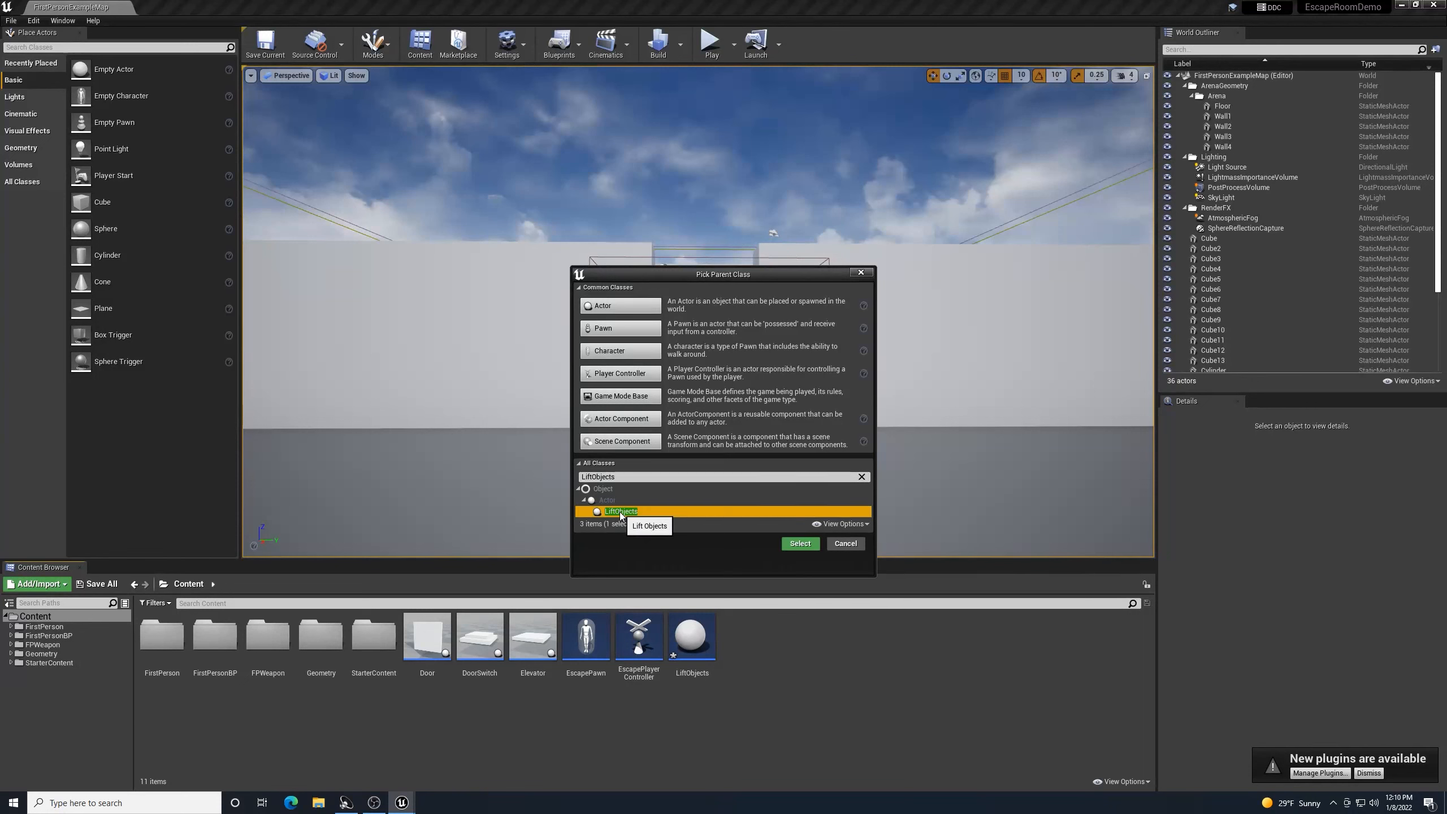
left_click(801, 543)
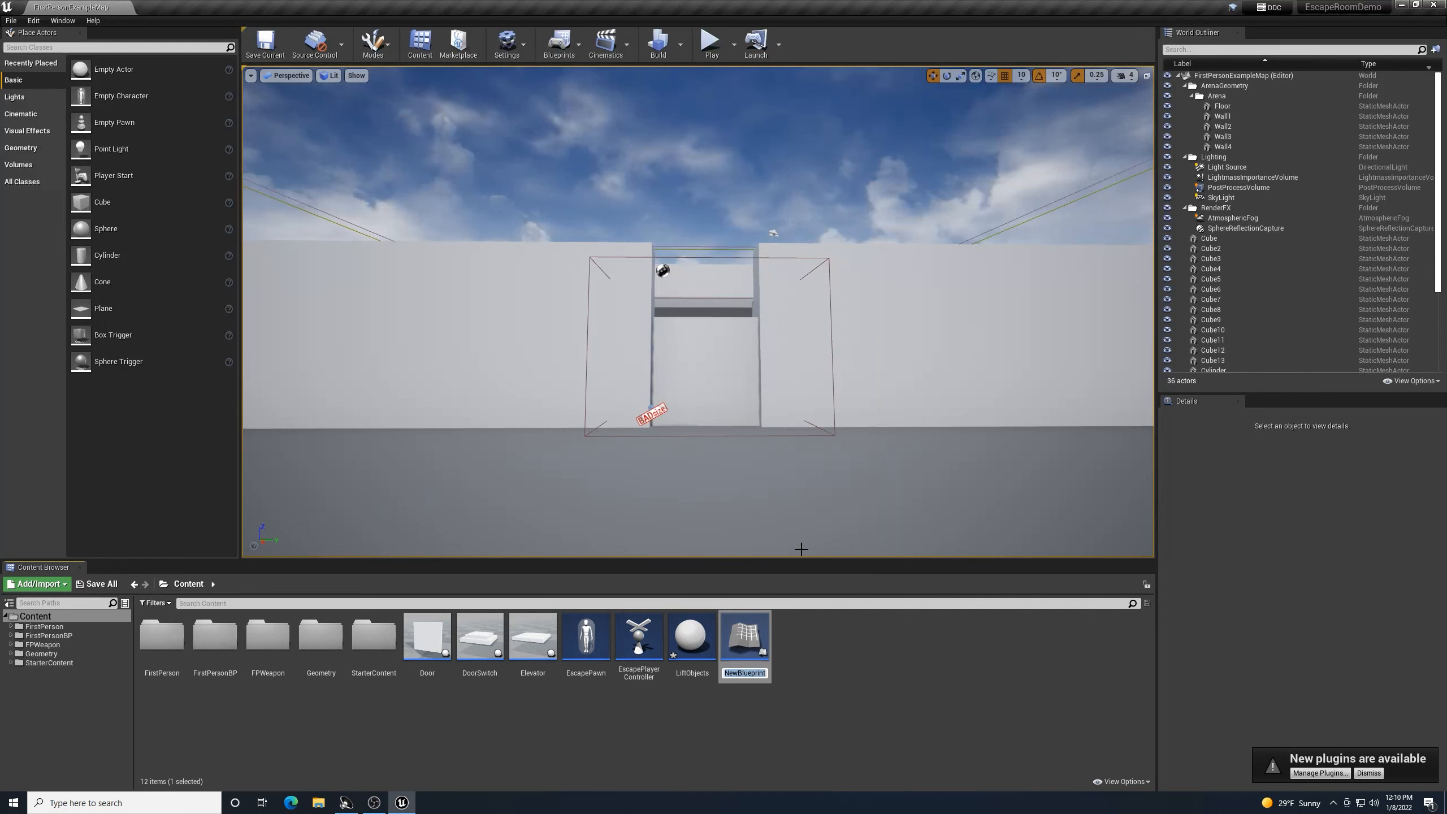
type("M")
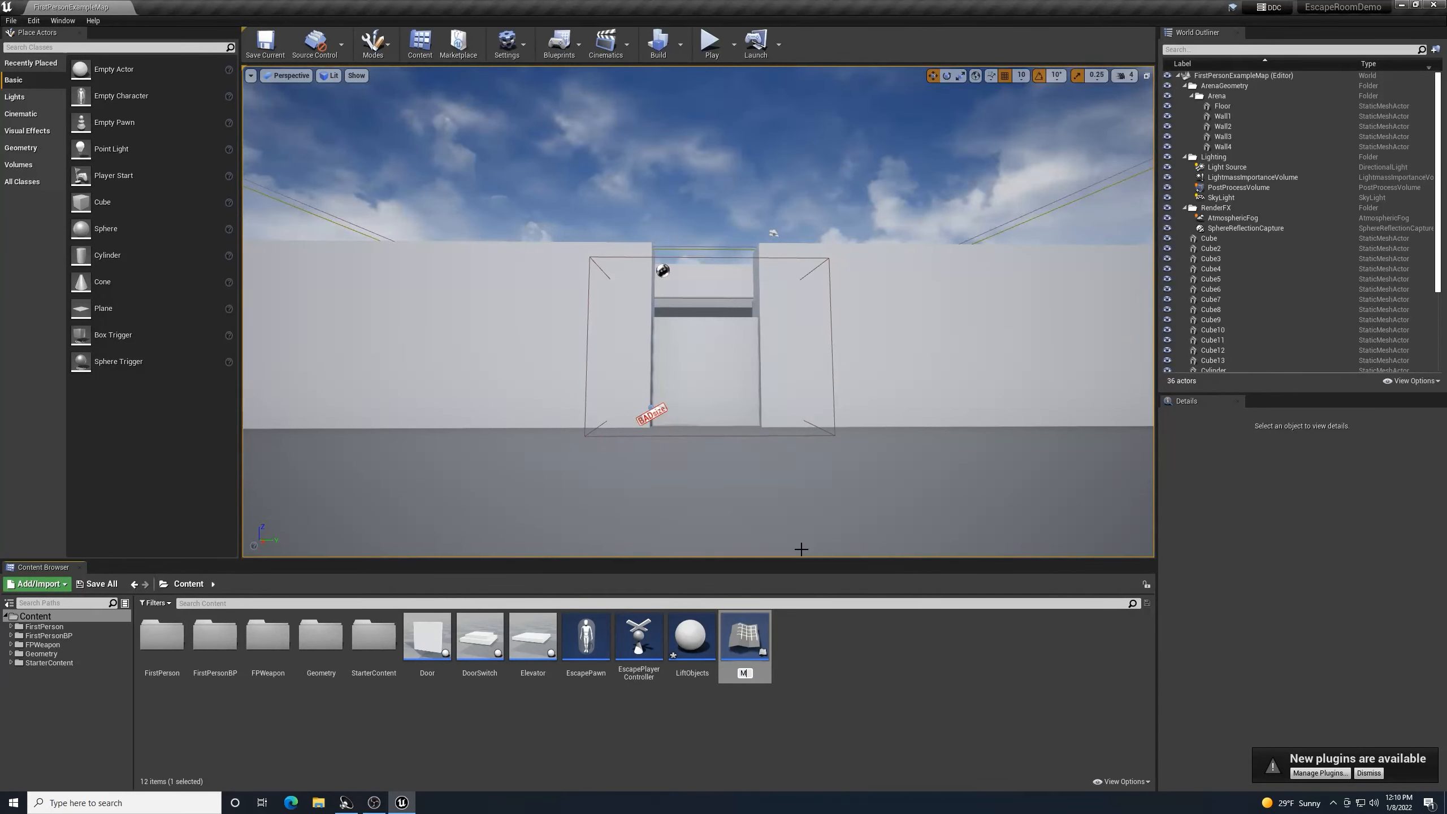
type("ystic")
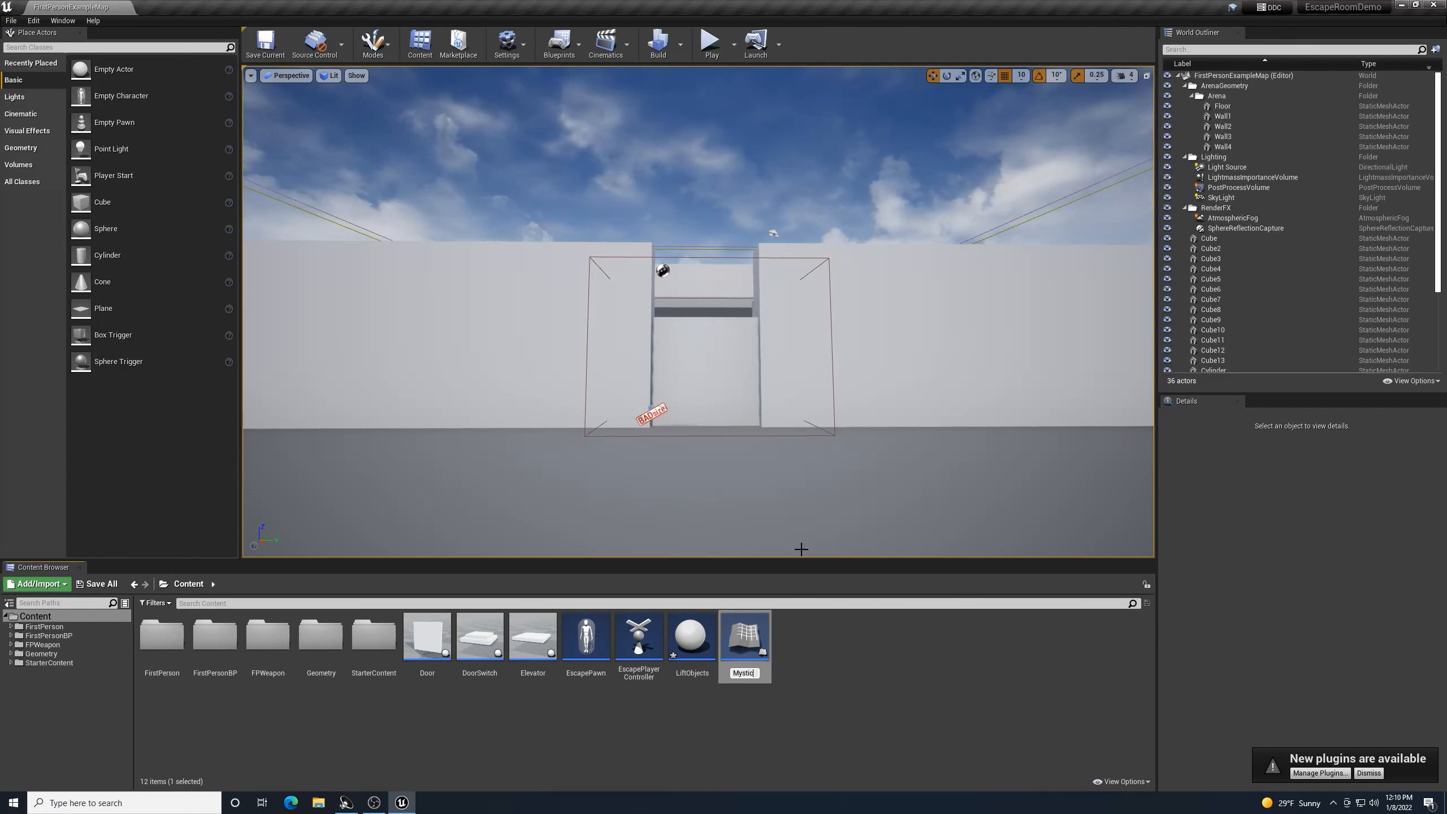
key("Return")
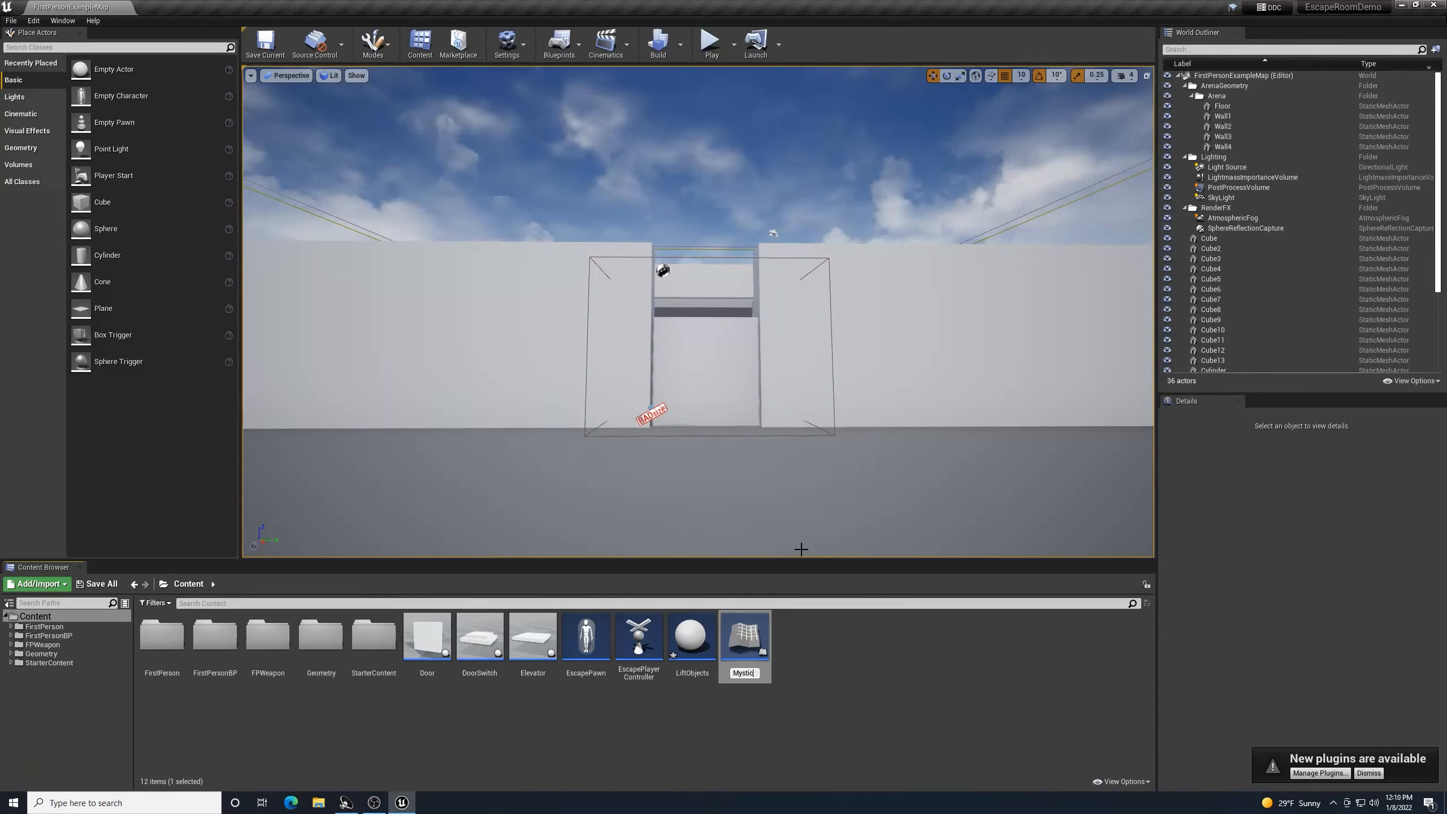
type("Cube")
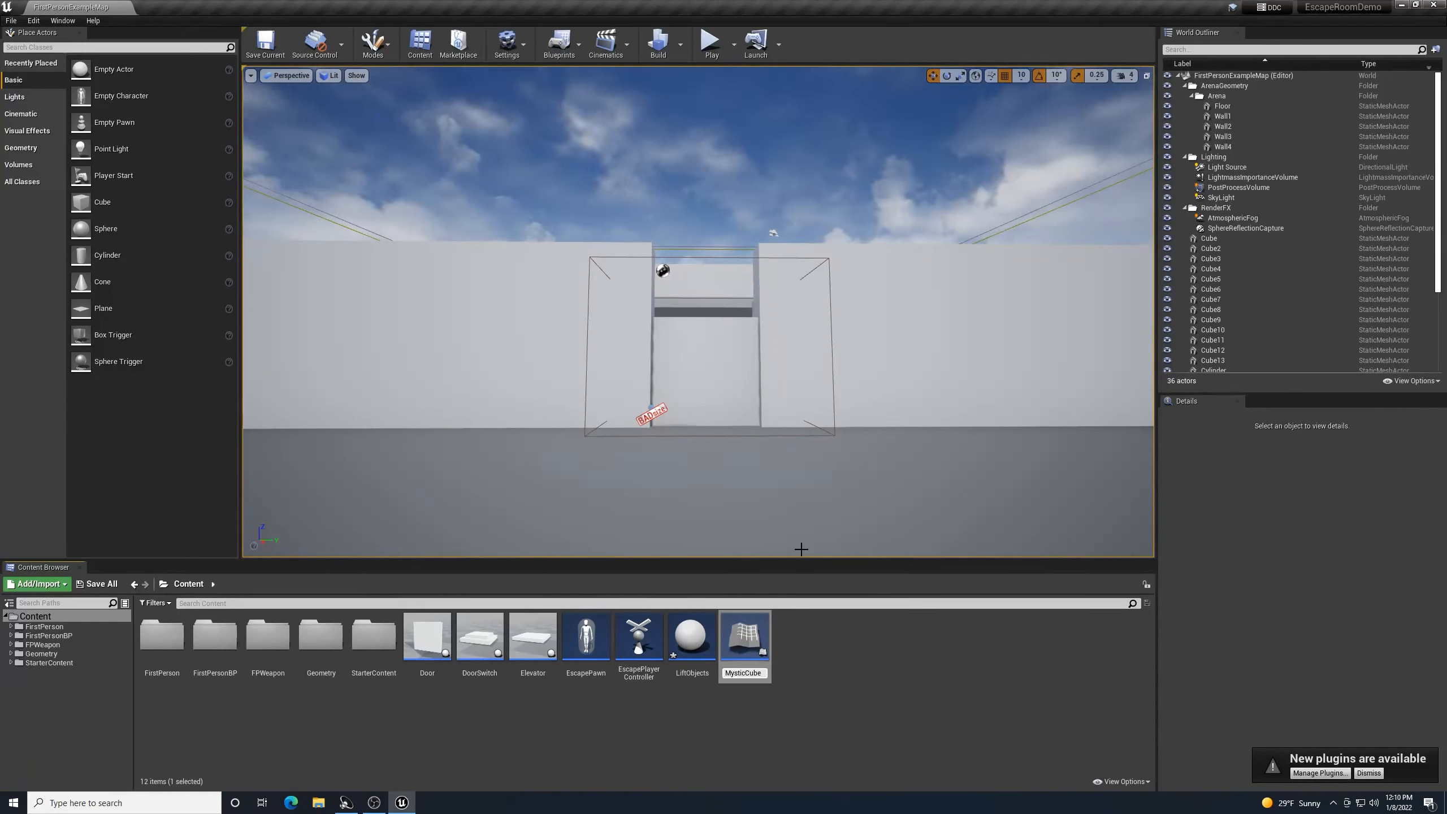
key("Return")
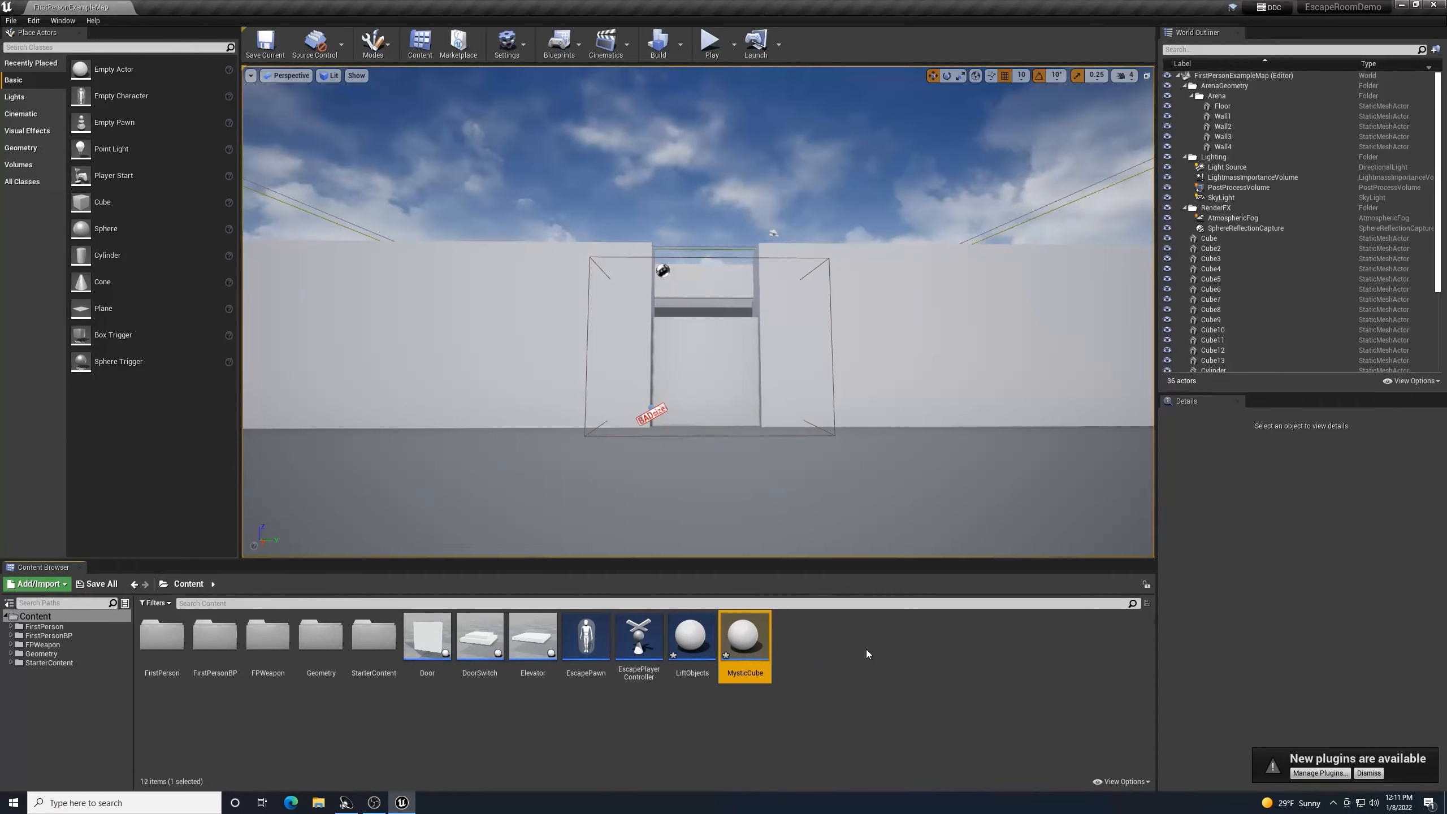
- Open the MysticCube Blueprint and add a Cube component under its inherited scene root
double_click(743, 637)
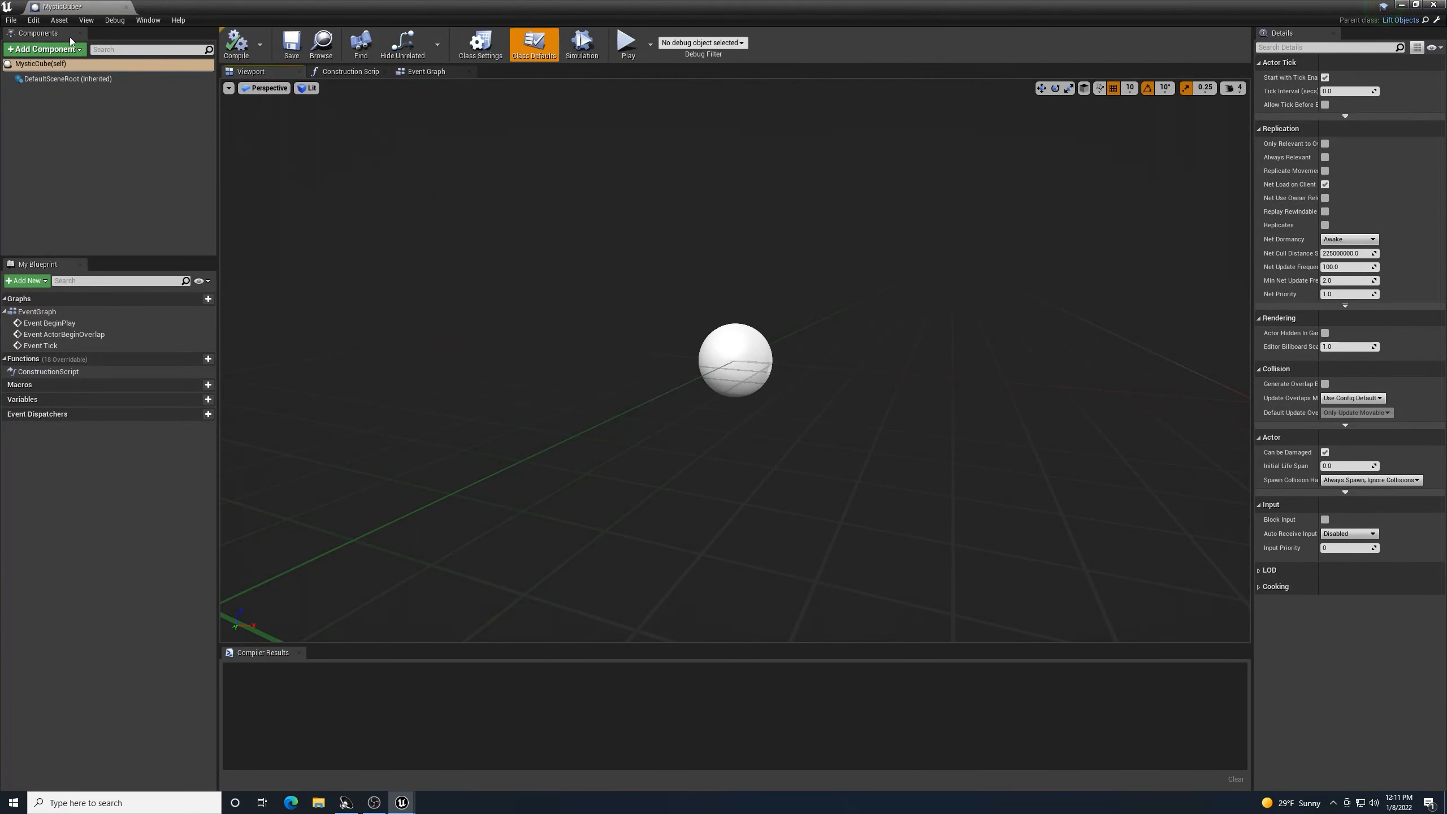
left_click(80, 50)
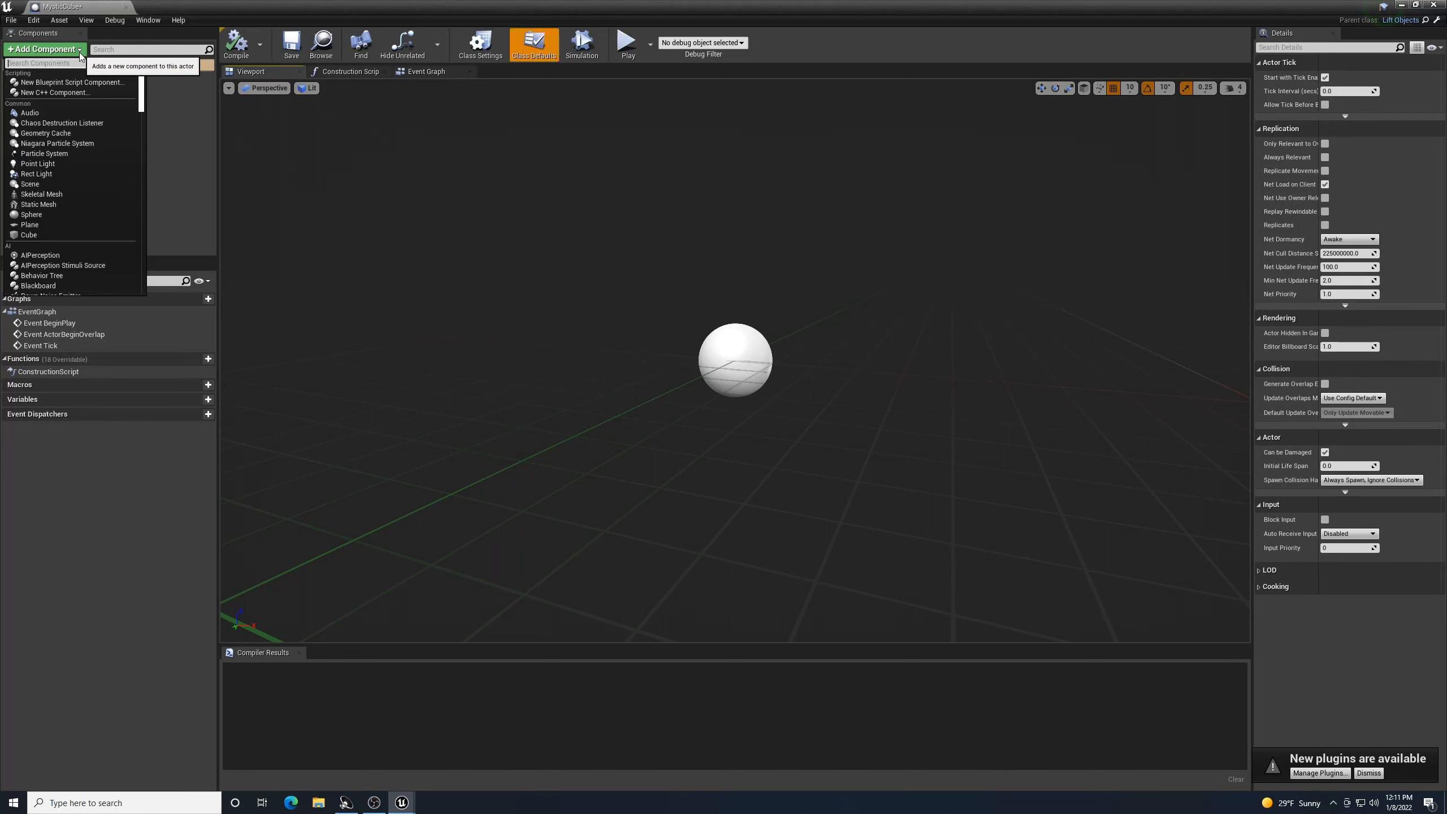
left_click(28, 234)
scroll(596, 265, "up", 3)
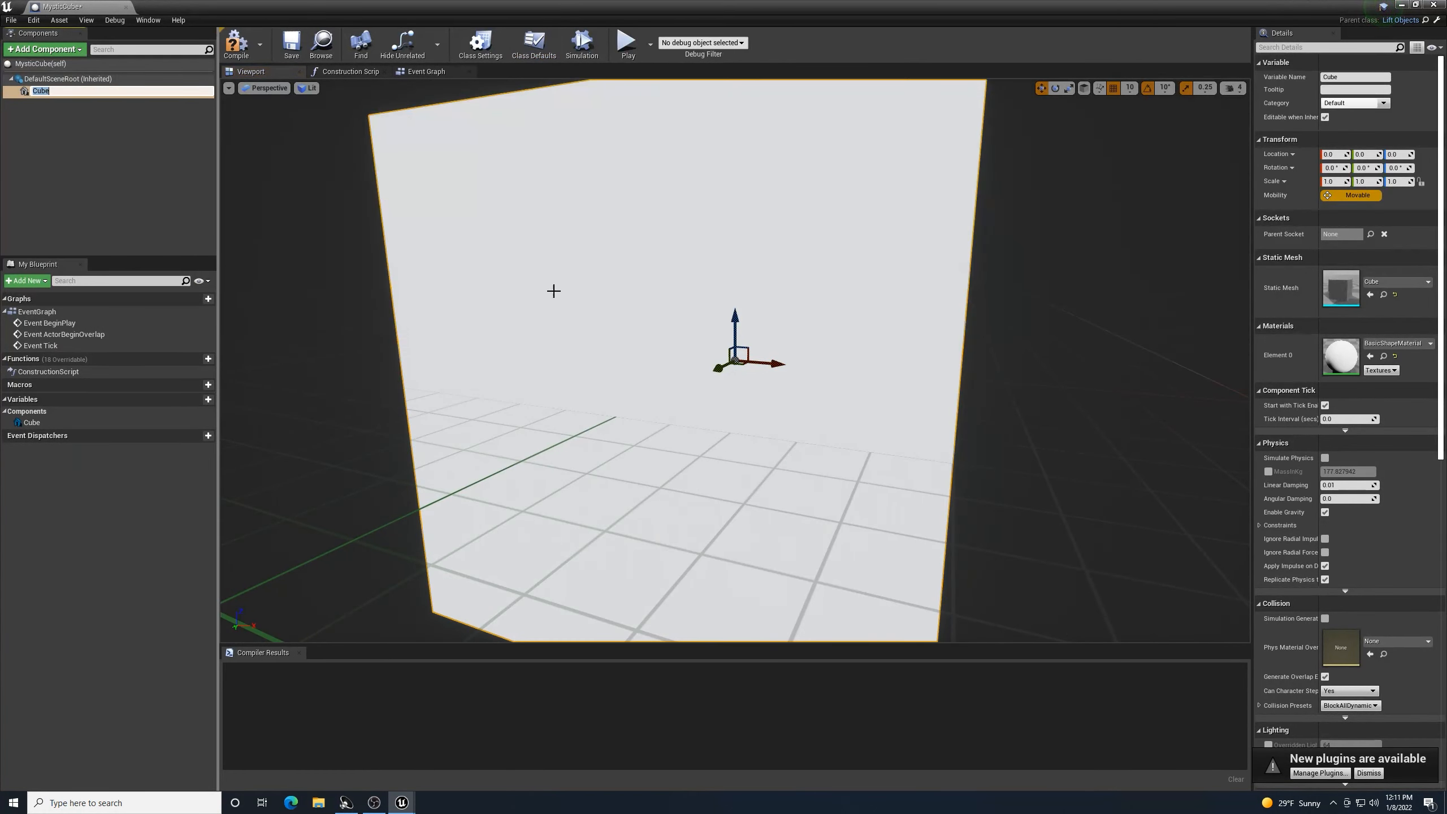
left_click(1068, 89)
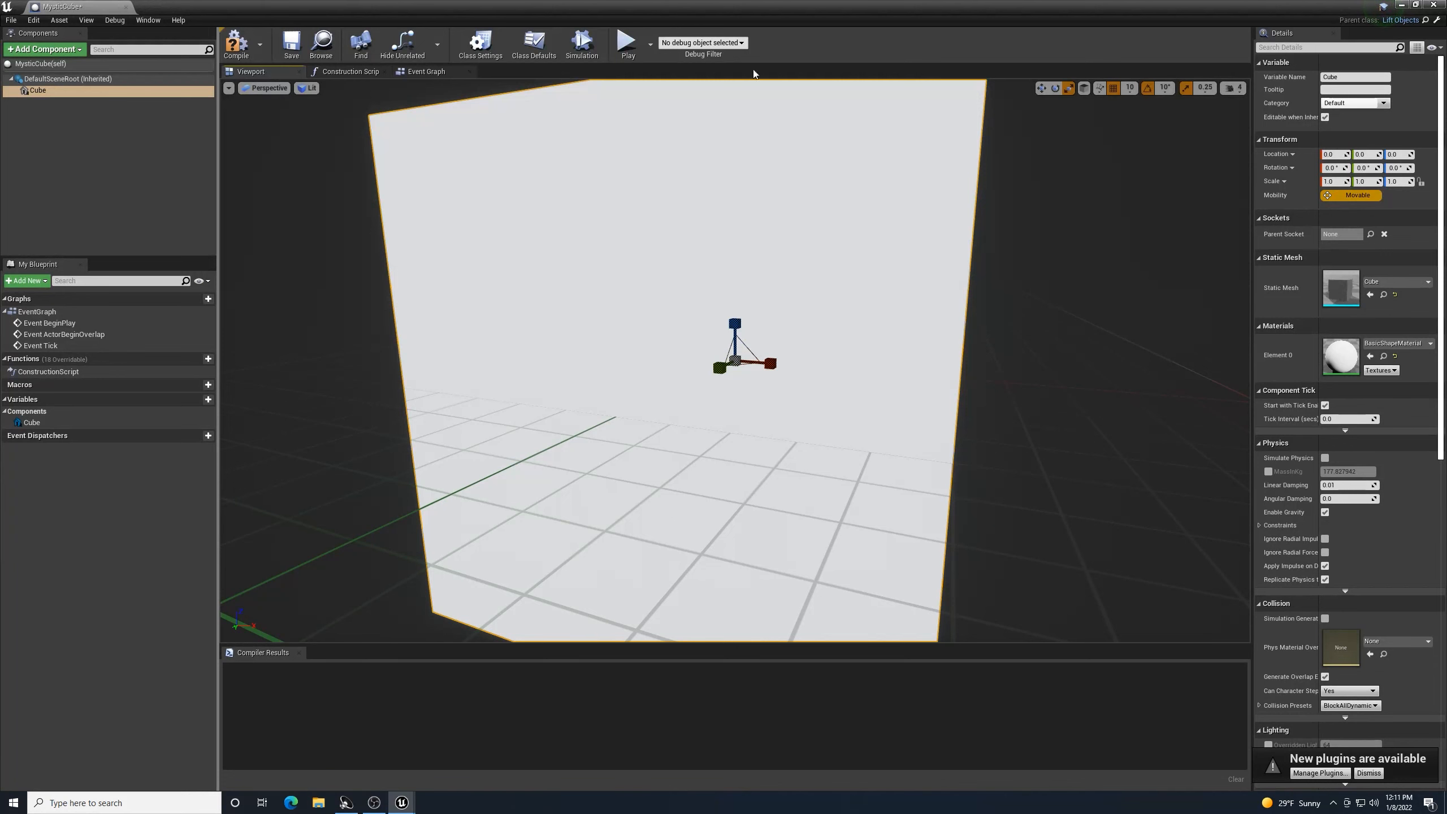
scroll(731, 180, "down", 5)
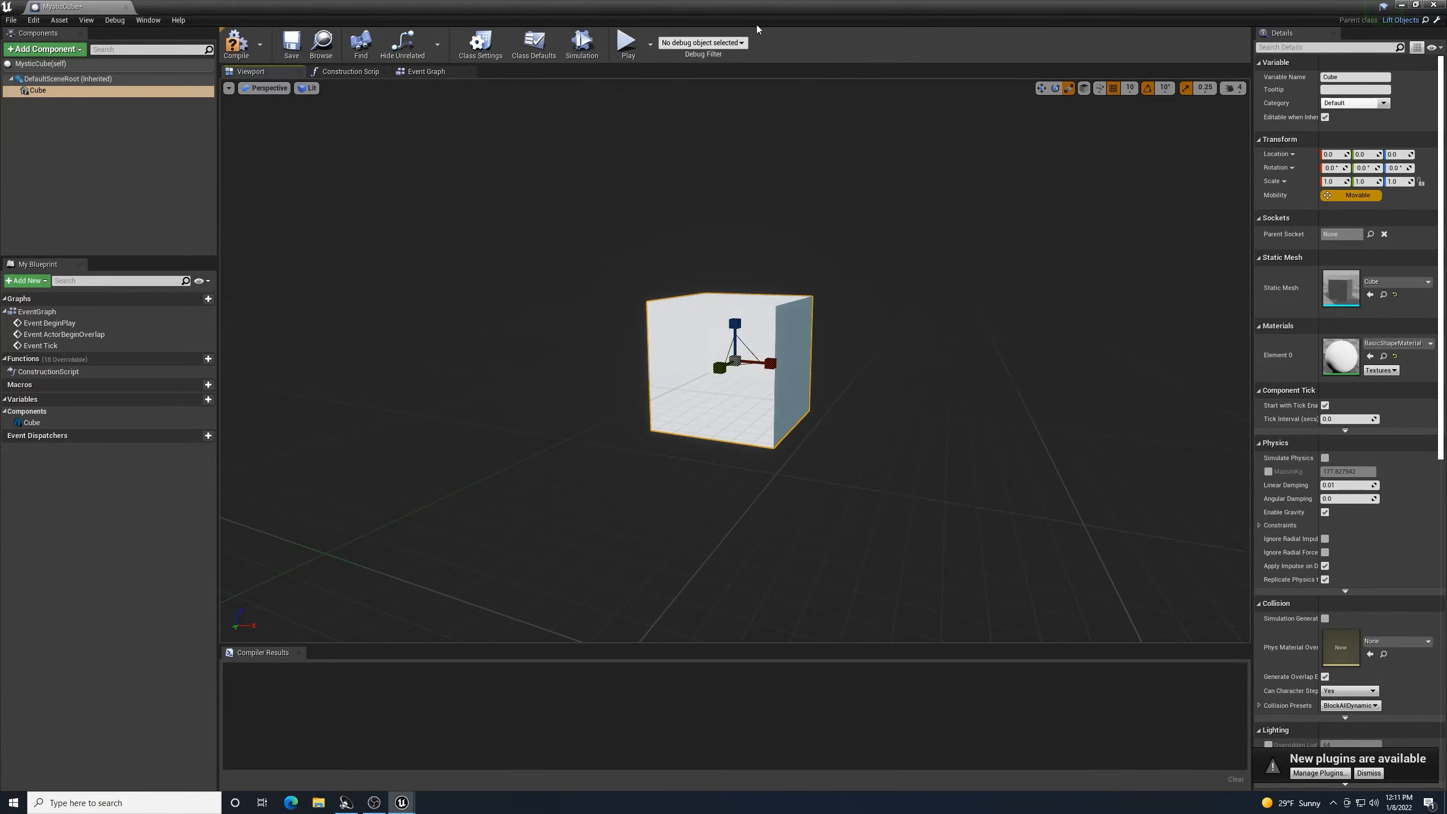
- Compile and save the MysticCube Blueprint, and close its editor
left_click(239, 44)
left_click(291, 44)
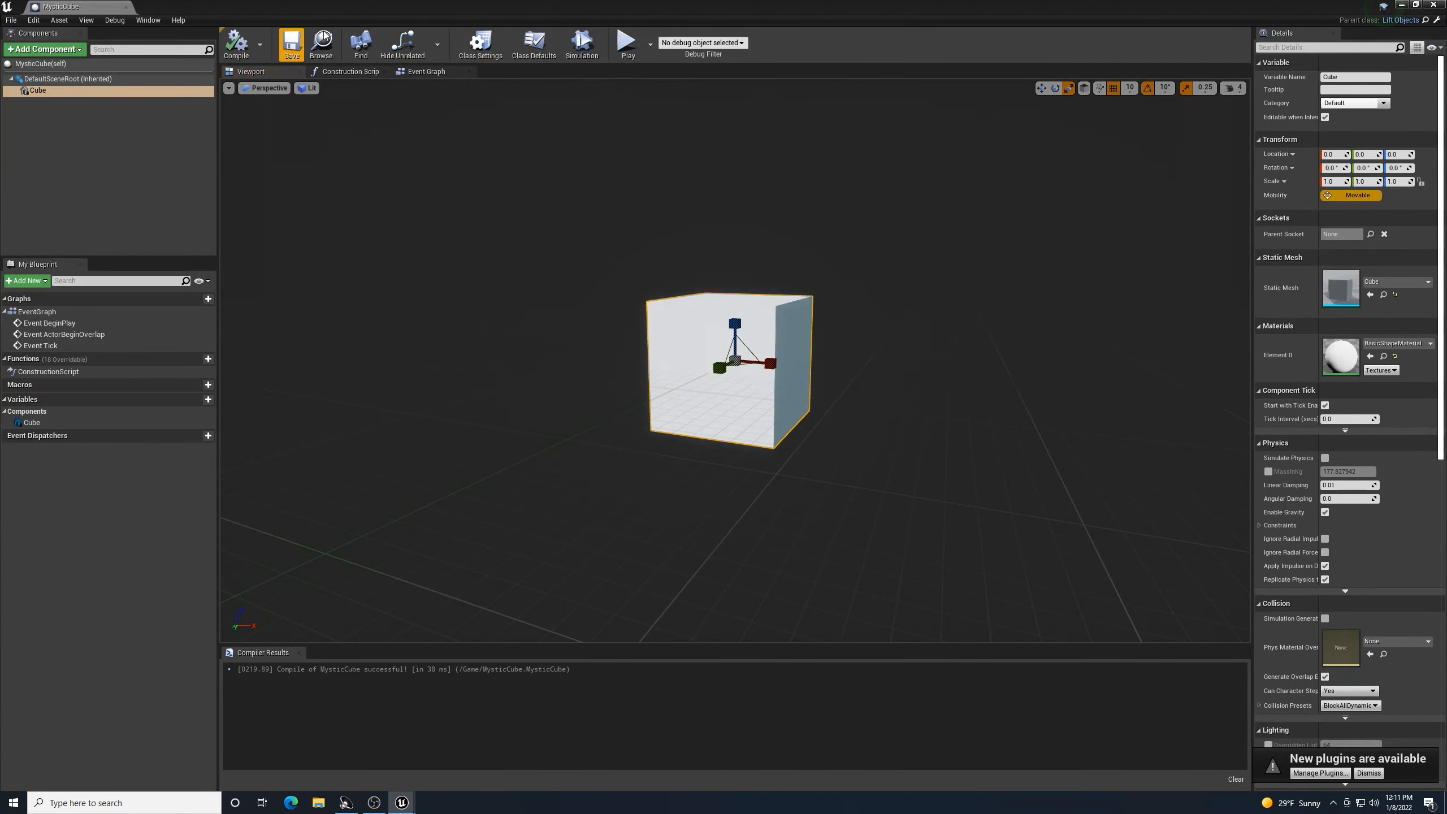
left_click(1433, 6)
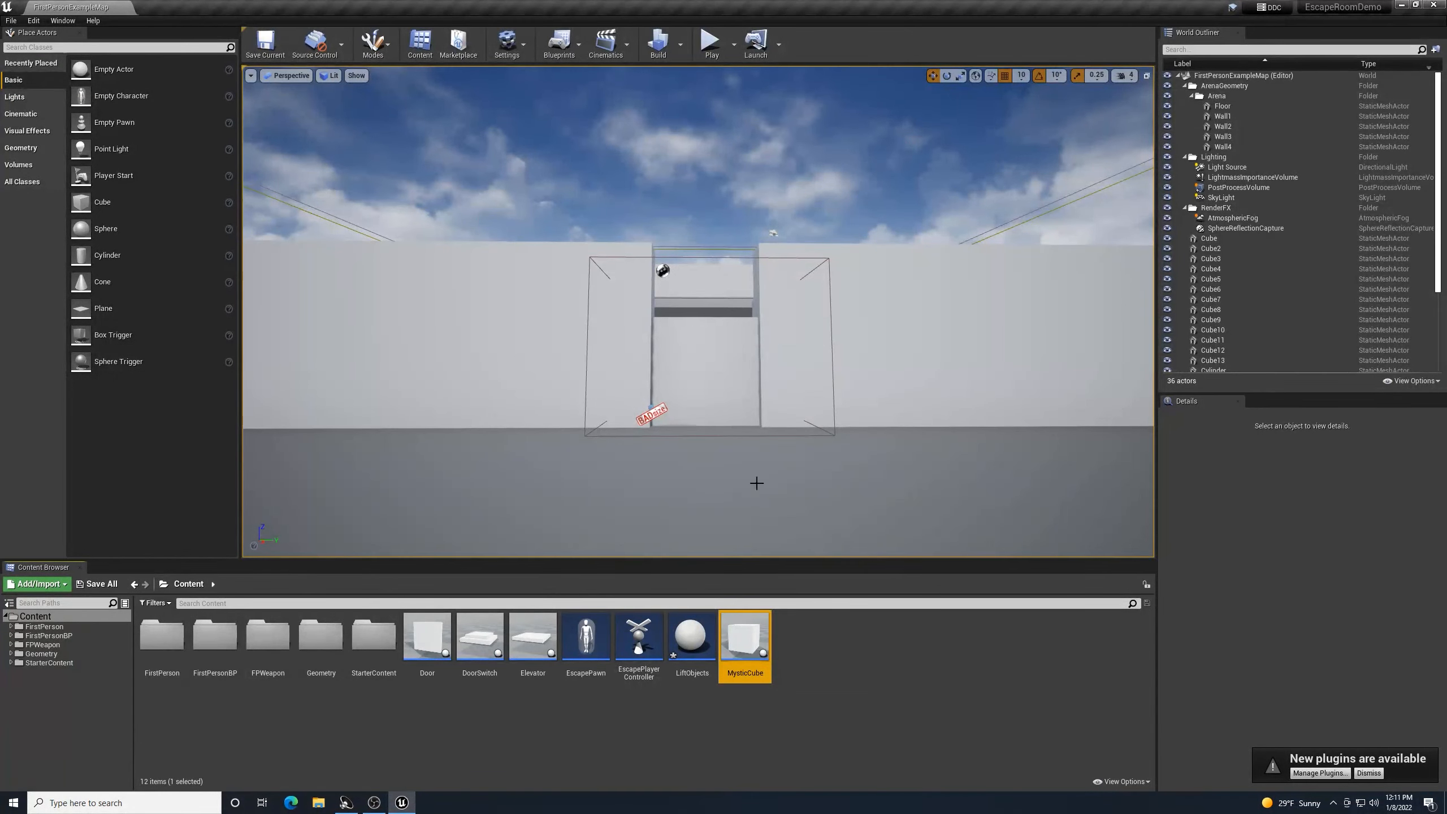
- Place a MysticCube on the open arena floor near the doorway wall and raise it to a Z location of 250
scroll(630, 502, "down", 4)
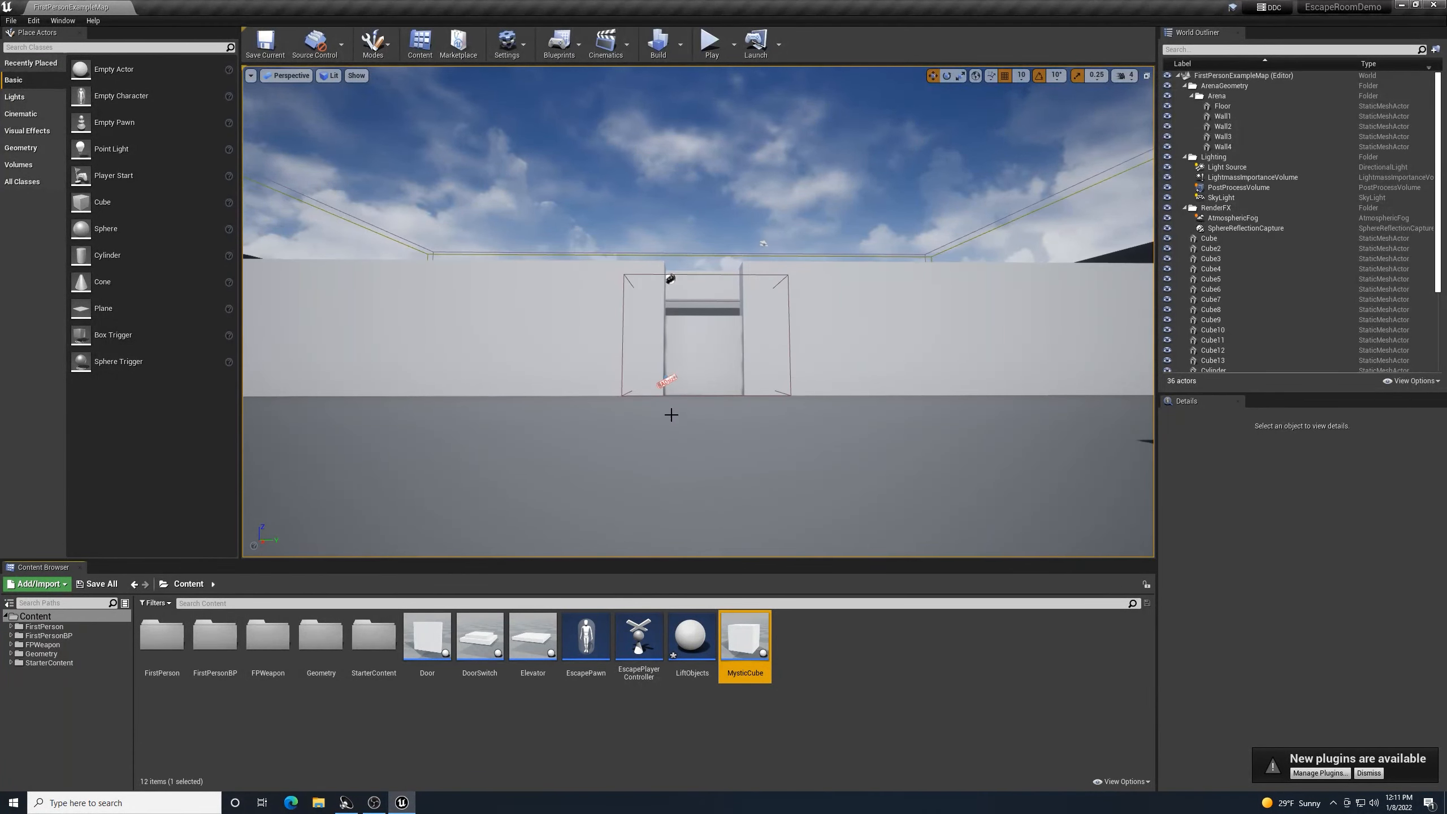
right_click_drag(672, 415, 427, 420)
left_click_drag(745, 635, 681, 411)
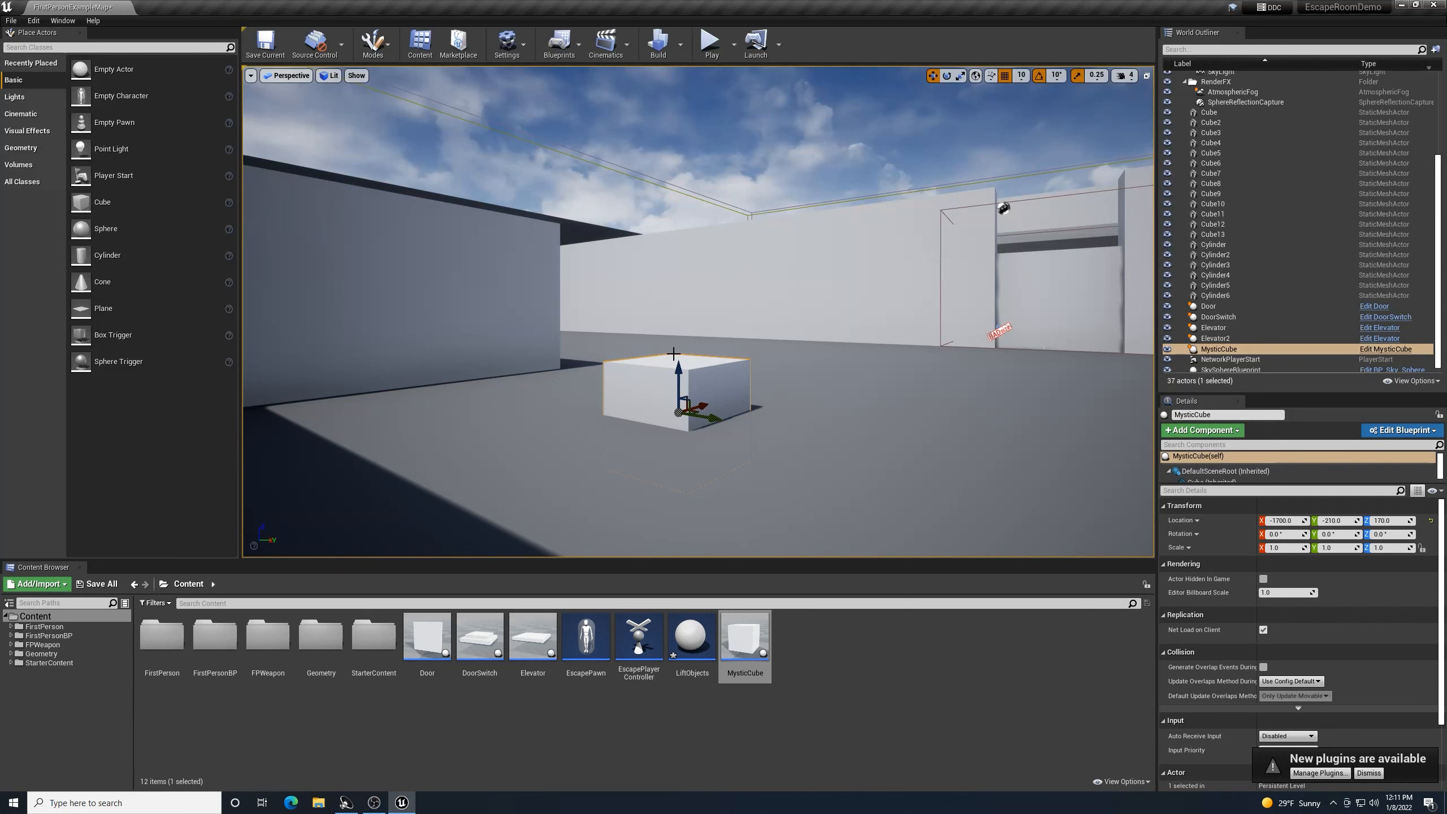
left_click_drag(679, 366, 679, 280)
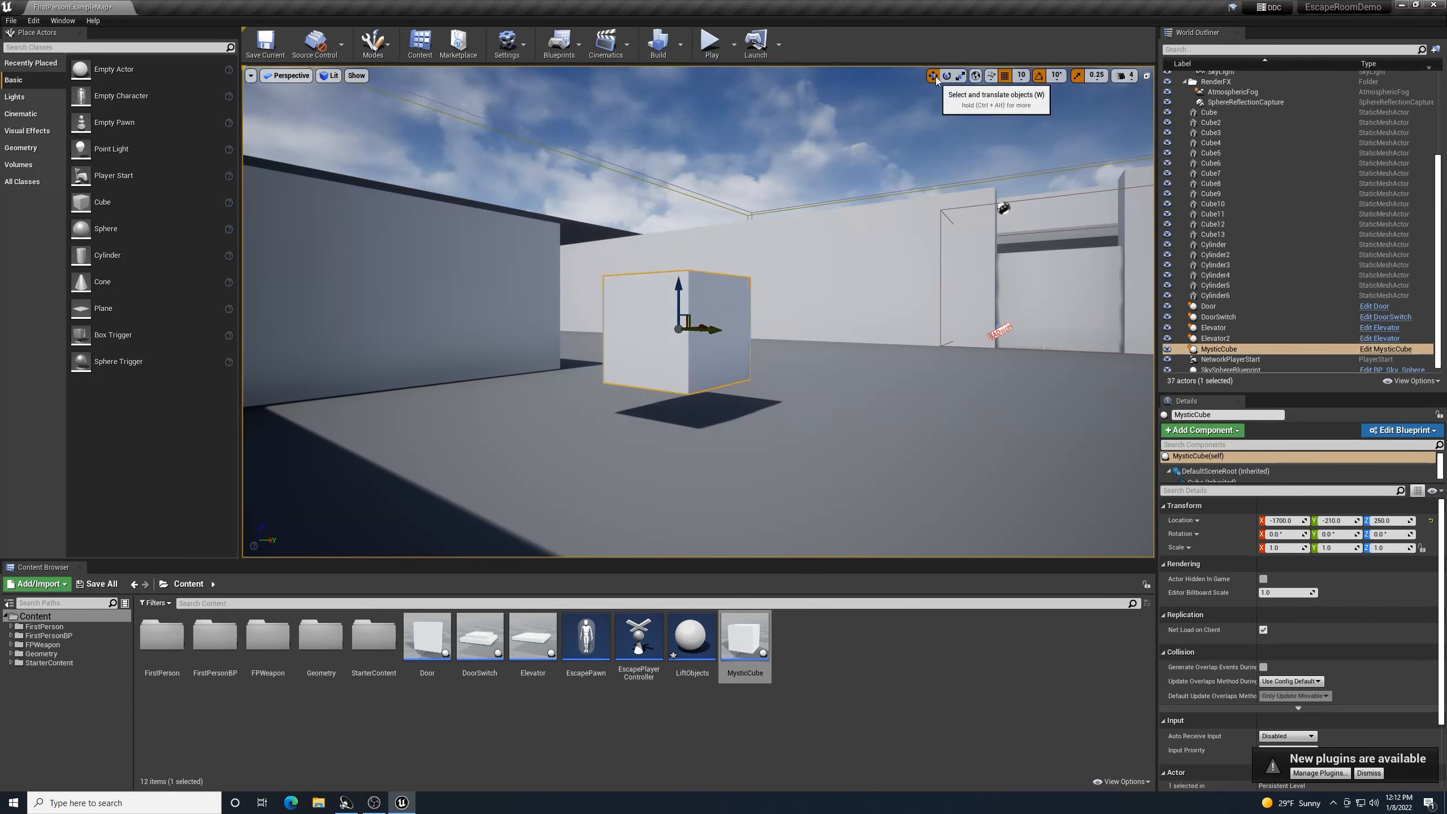
- Scale the placed MysticCube uniformly to 0.5 on all three axes
left_click(960, 75)
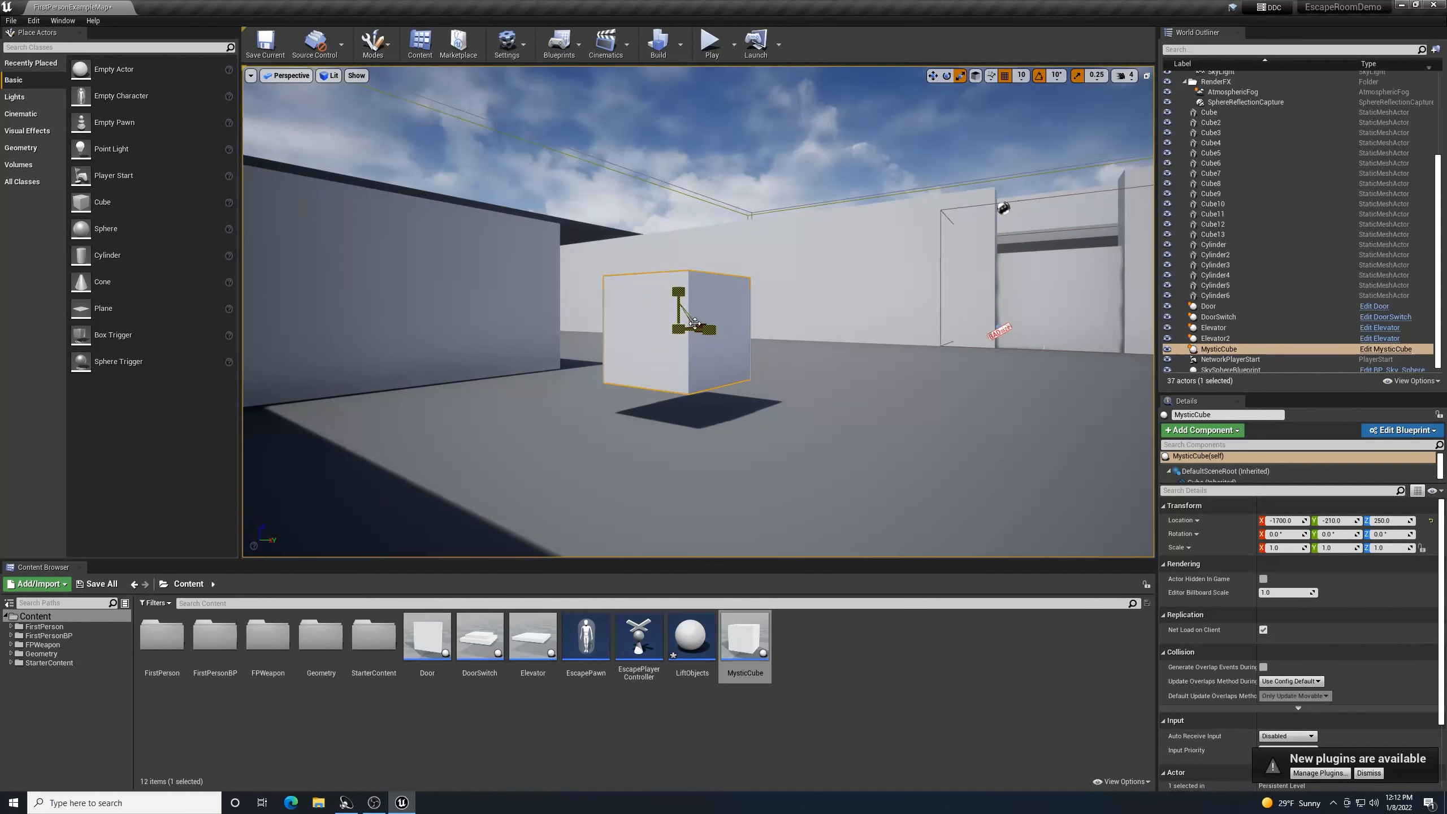
mouse_move(680, 331)
left_mouse_down()
mouse_move(696, 319)
mouse_move(672, 339)
left_mouse_up()
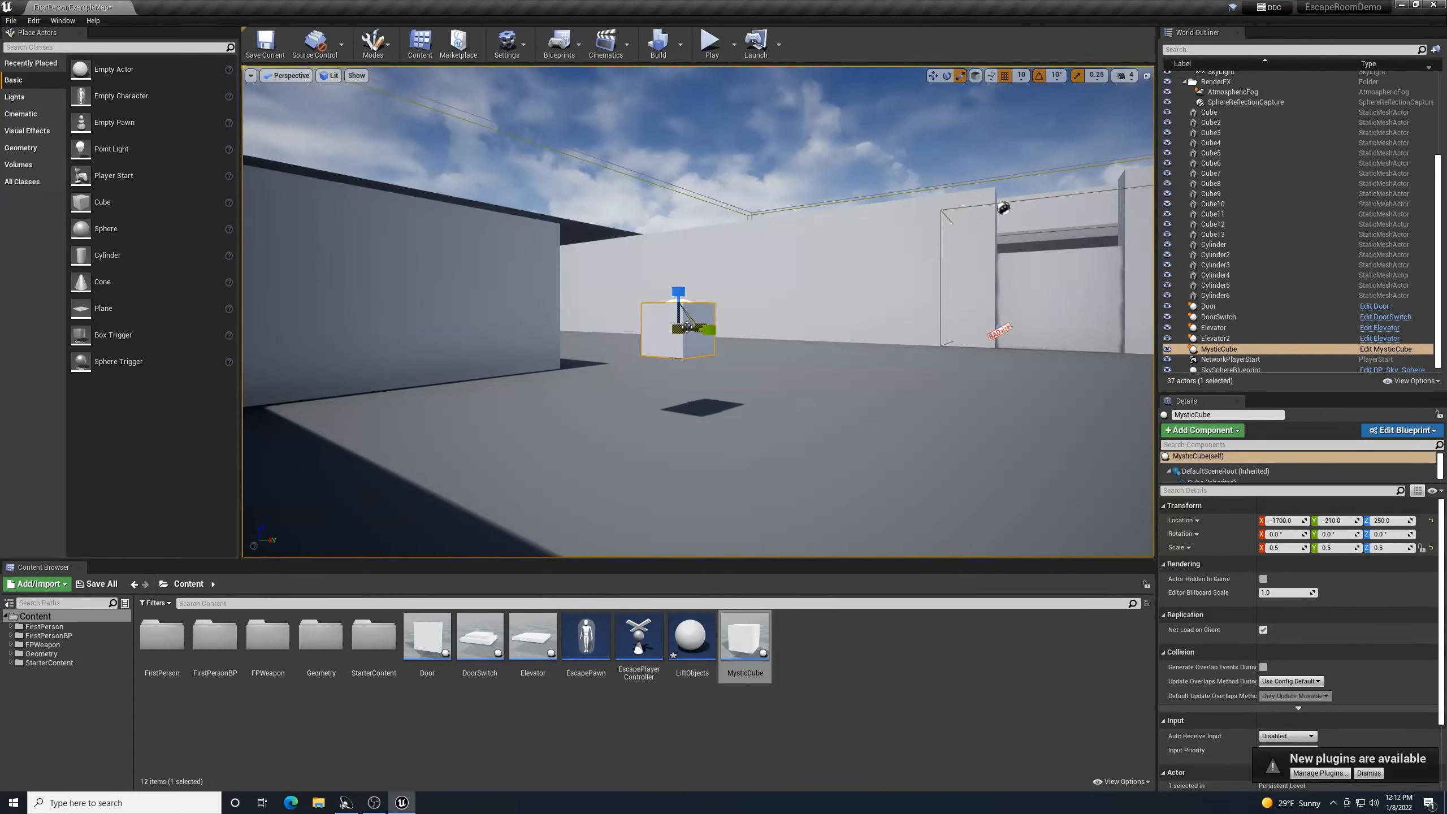
left_click(933, 75)
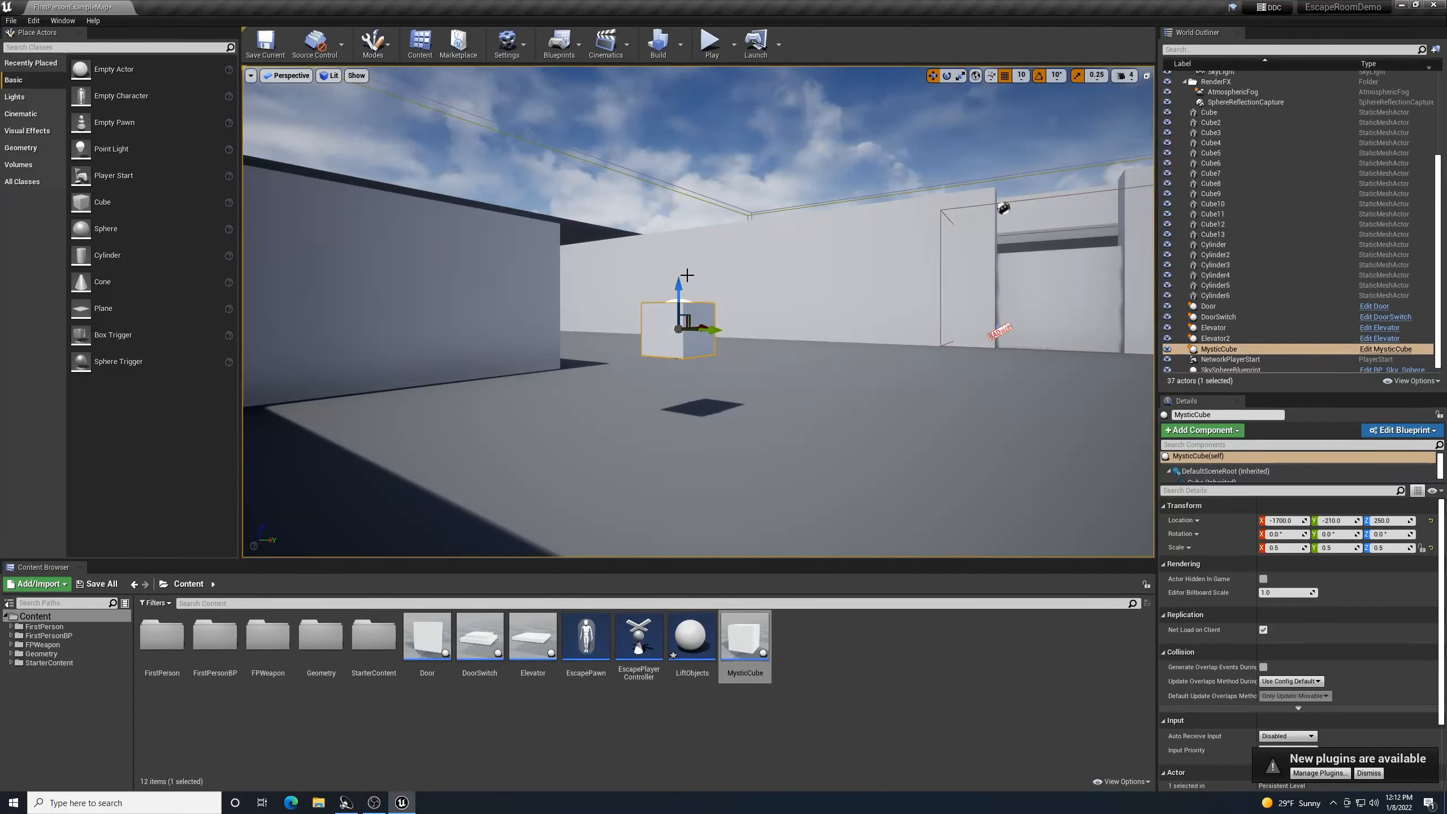
- Lower the placed MysticCube to a Z location of 230 and save the current level
left_click_drag(677, 283, 672, 317)
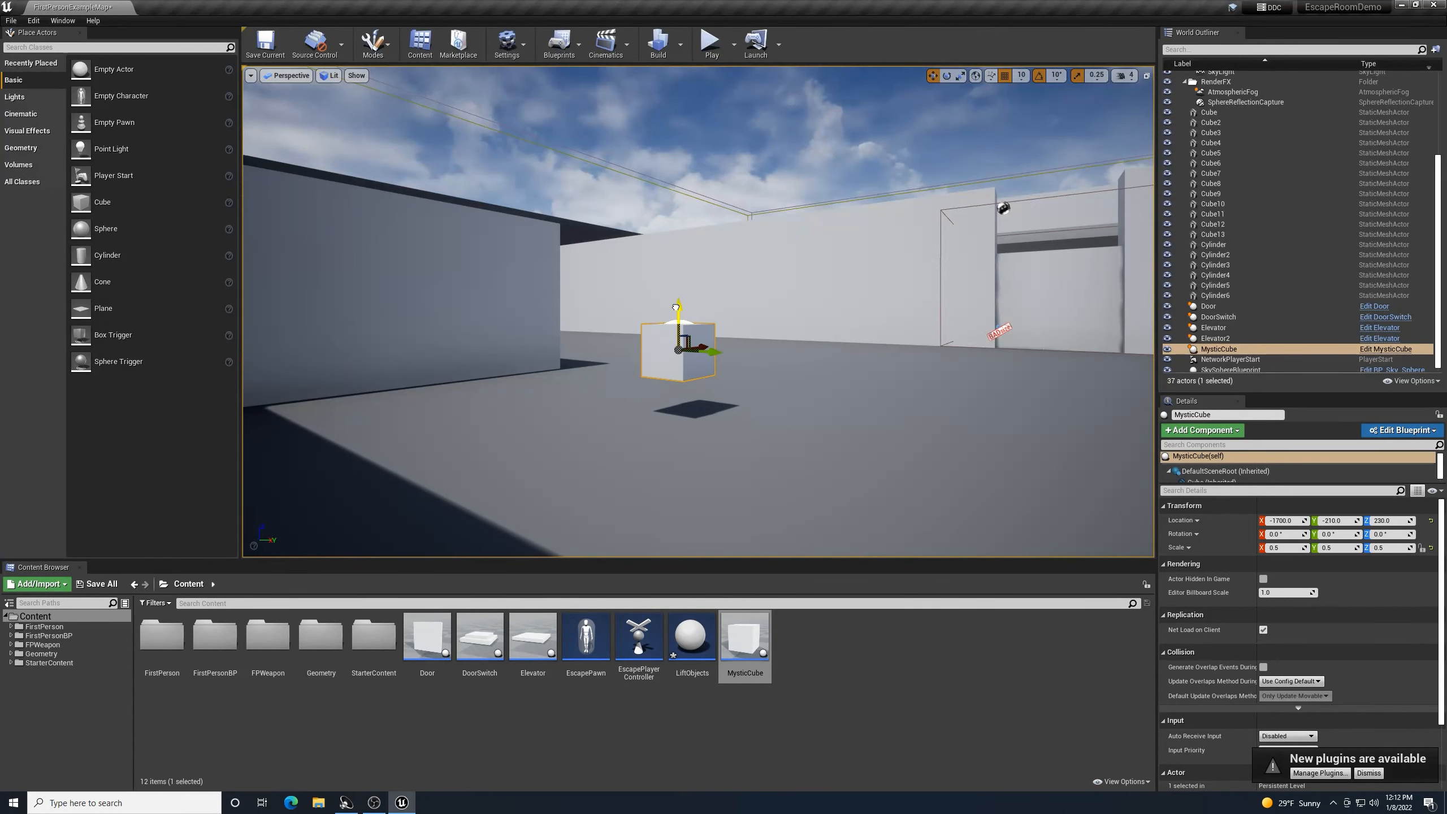
left_click(798, 411)
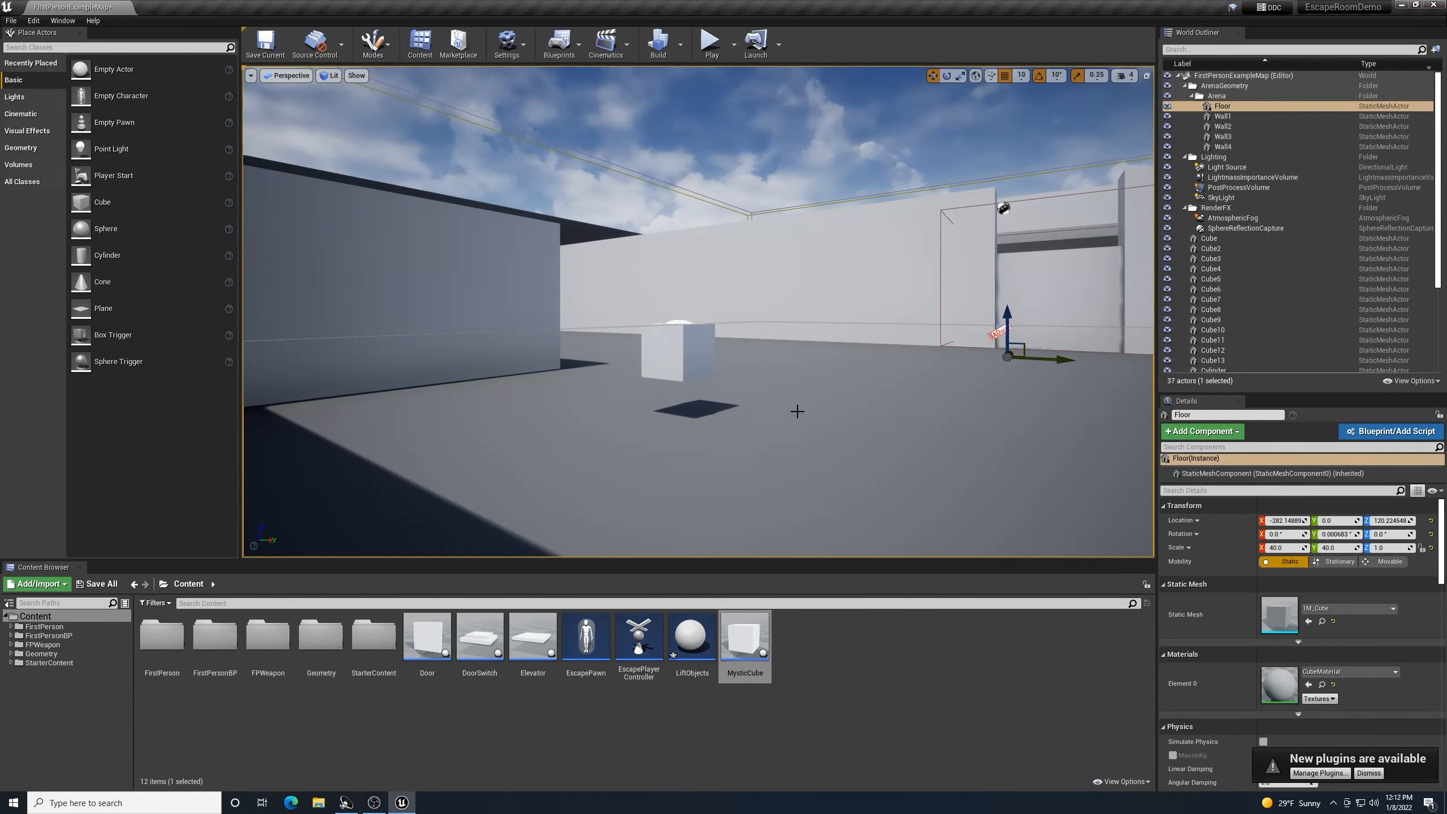
mouse_move(770, 403)
right_mouse_down()
mouse_move(782, 389)
mouse_move(765, 402)
right_mouse_up()
key("w")
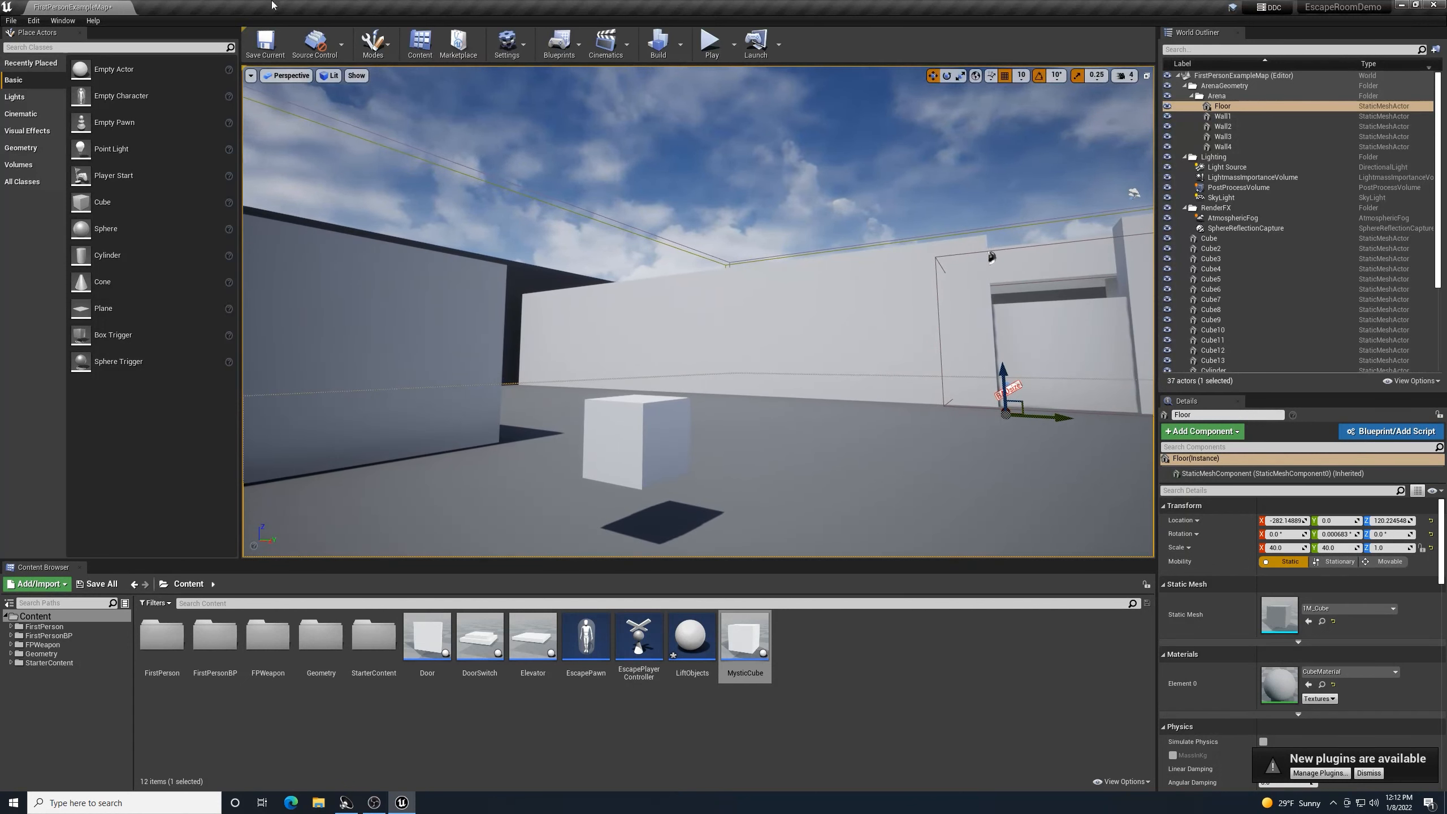
left_click(265, 43)
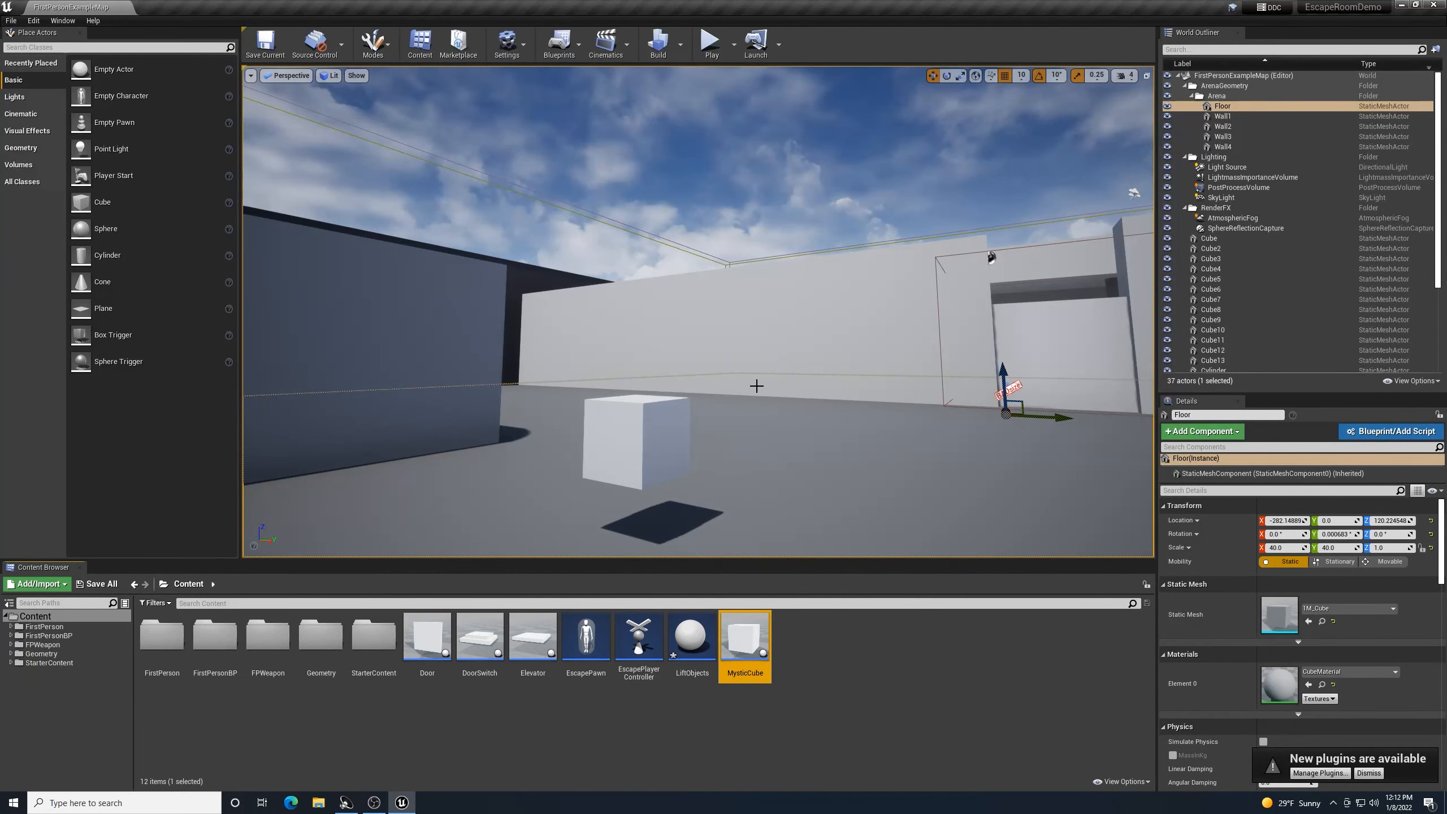
- Open the EscapePawn Blueprint and show its component viewport
left_click(595, 646)
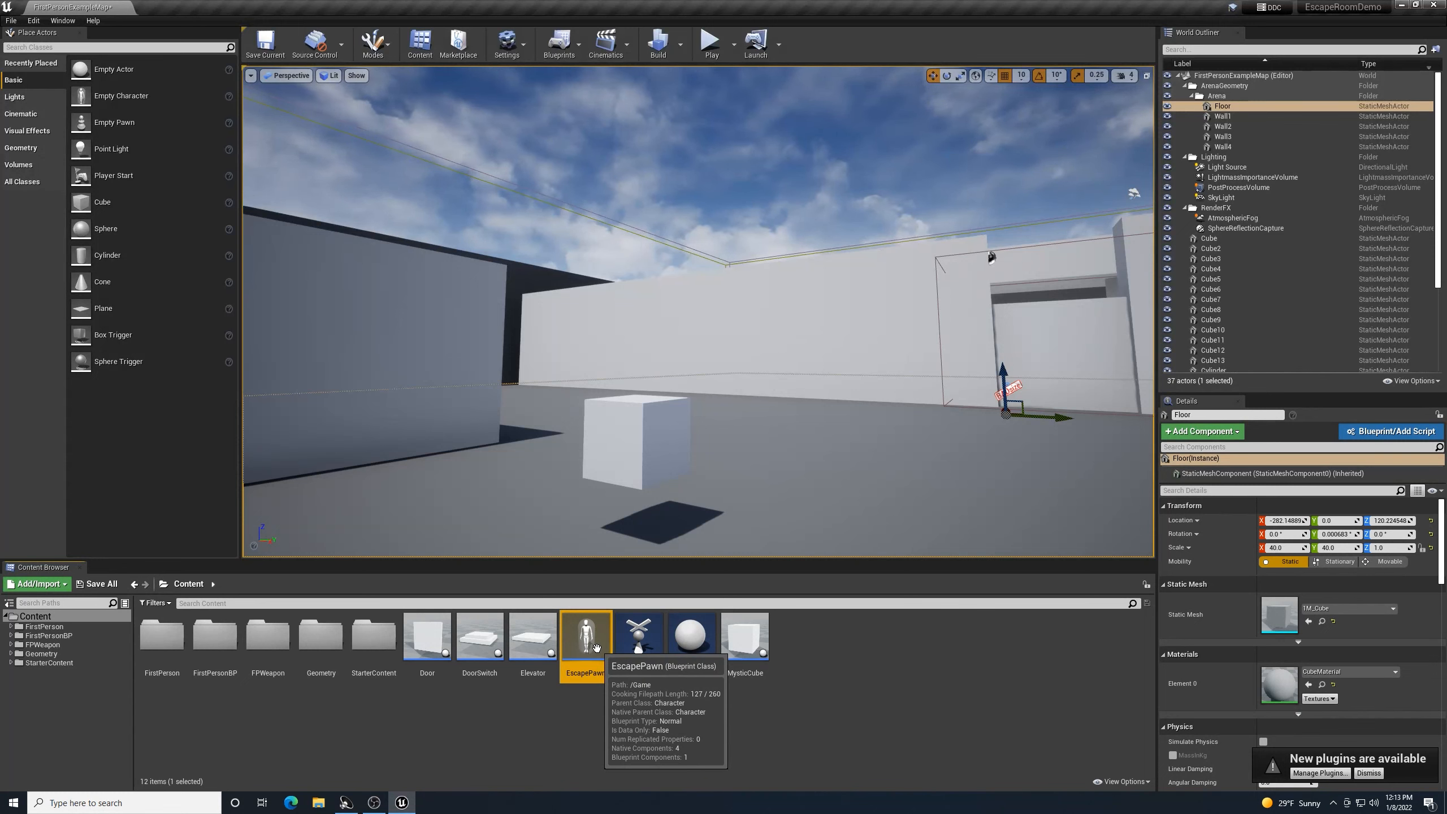
double_click(595, 646)
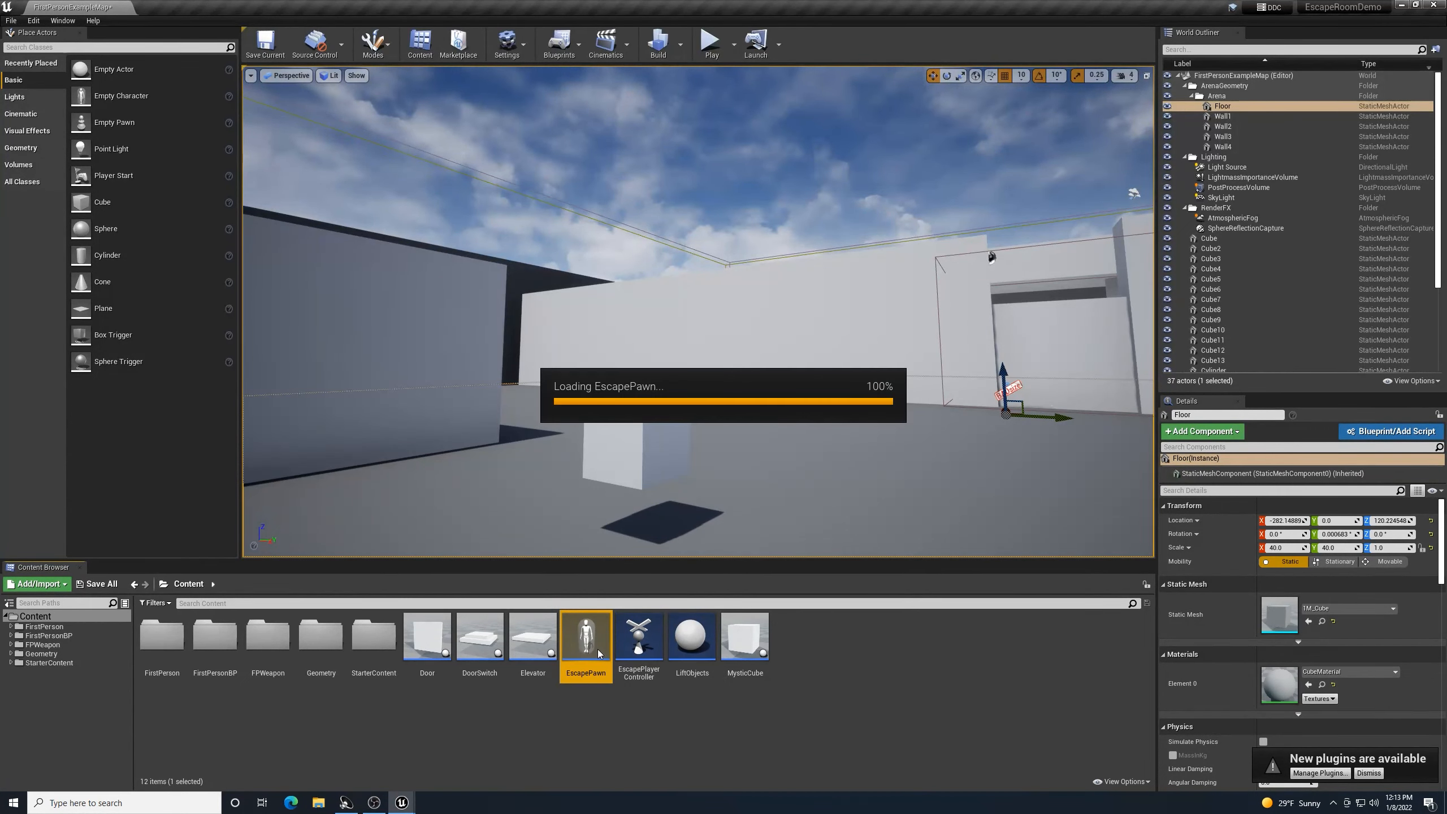
left_click(262, 71)
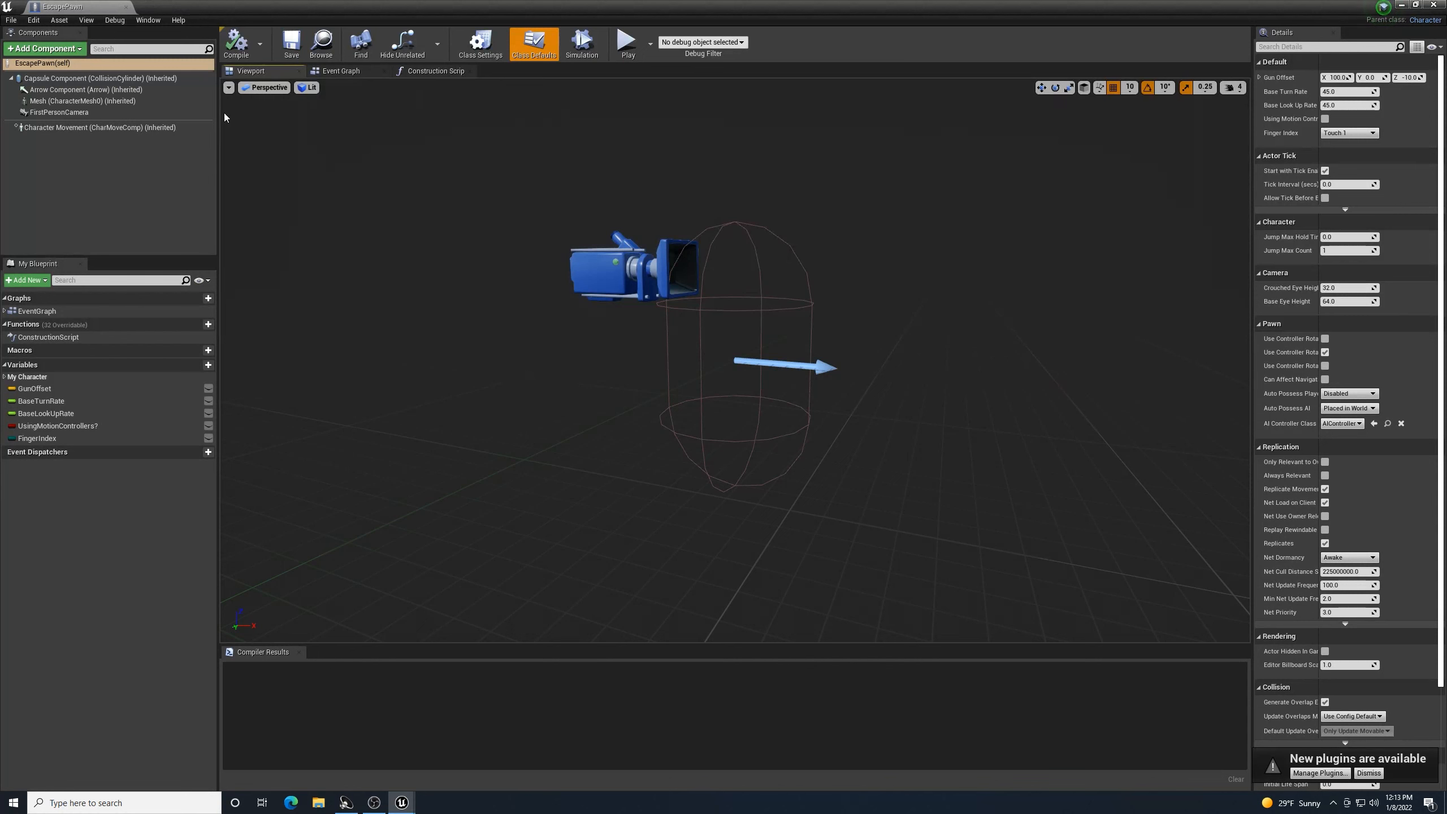
- Add a Scene component to EscapePawn and start naming it with "Lift"
left_click(14, 49)
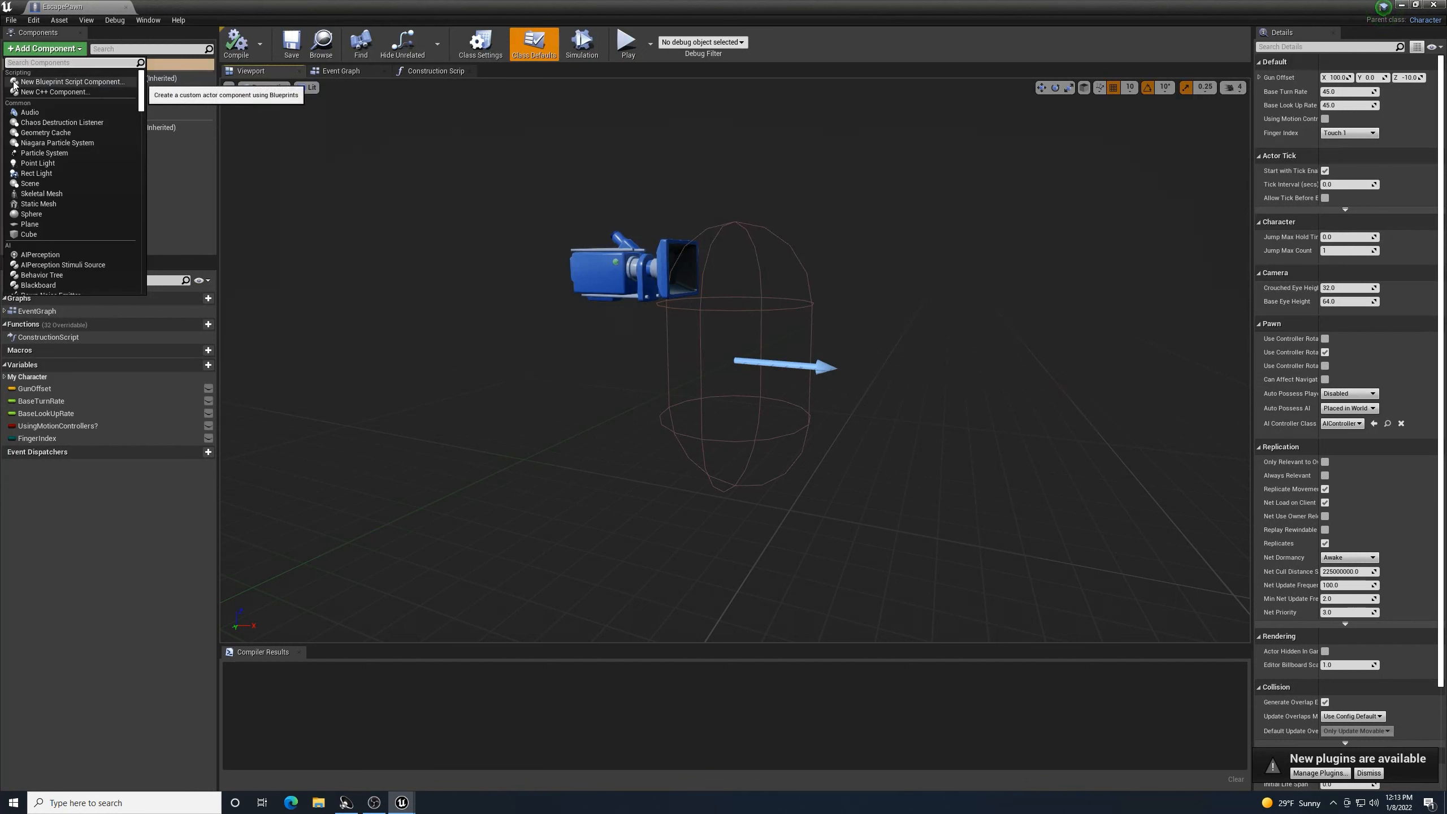
scroll(50, 159, "down", 3)
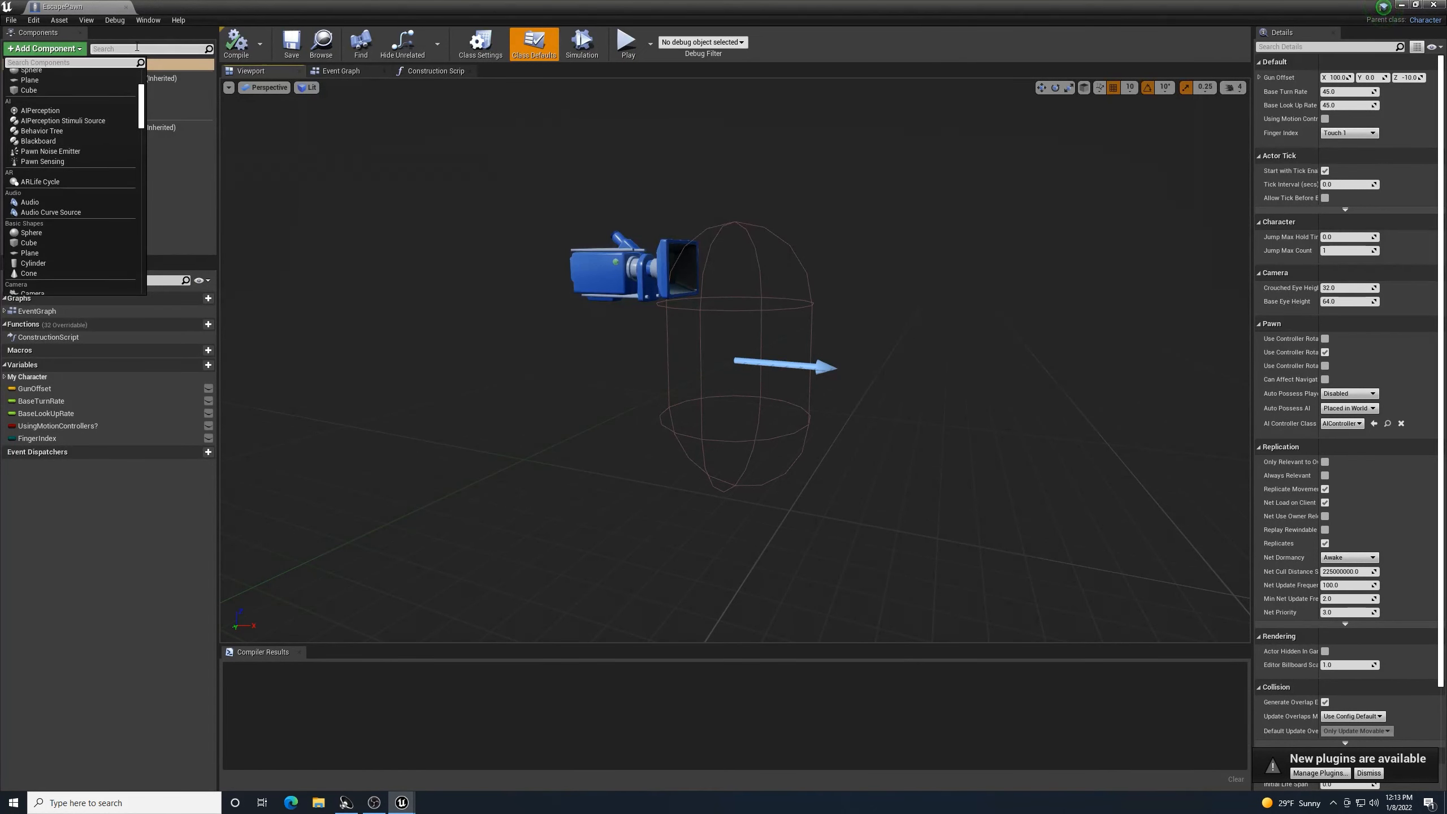
type("scene")
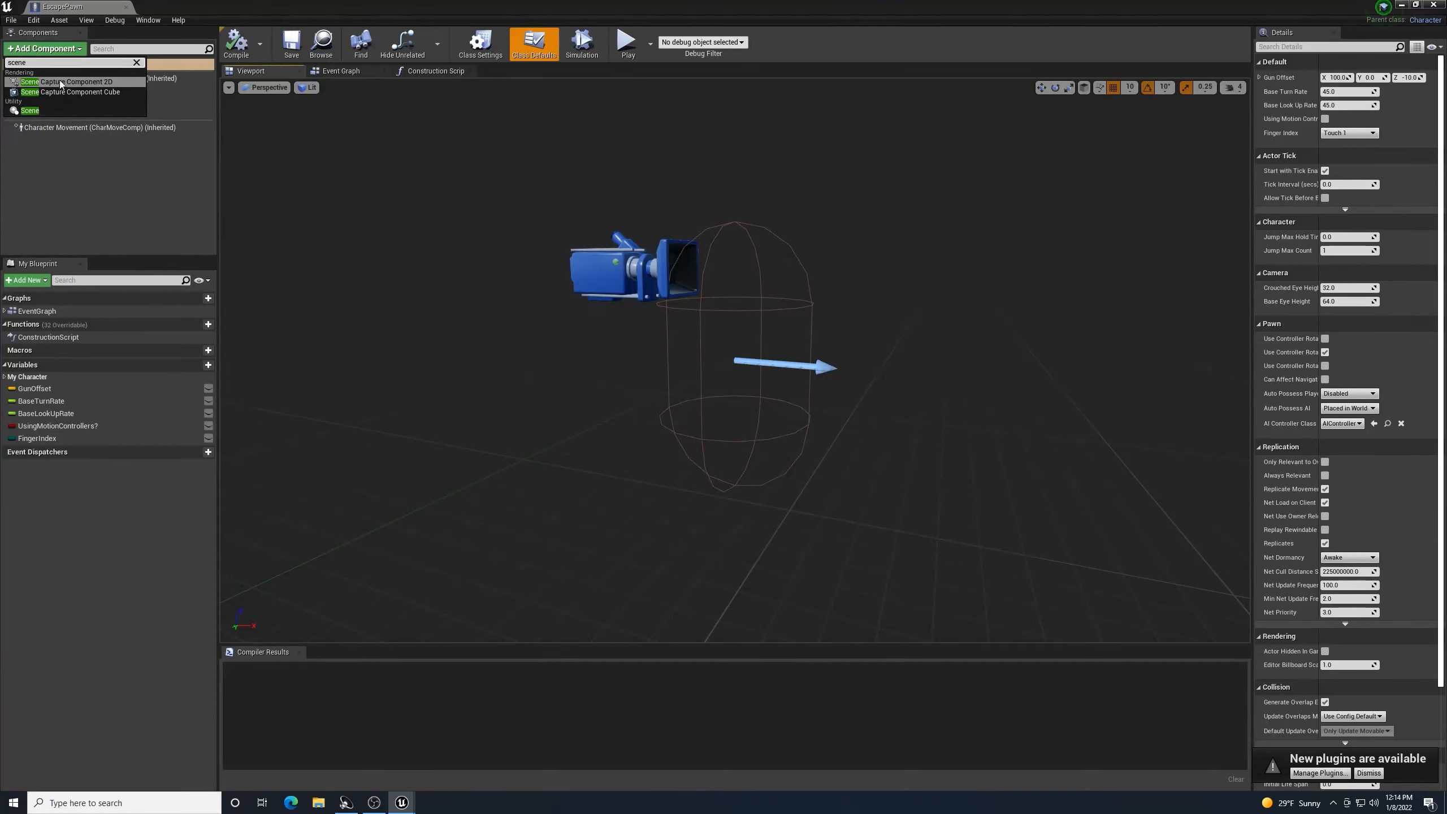
left_click(35, 110)
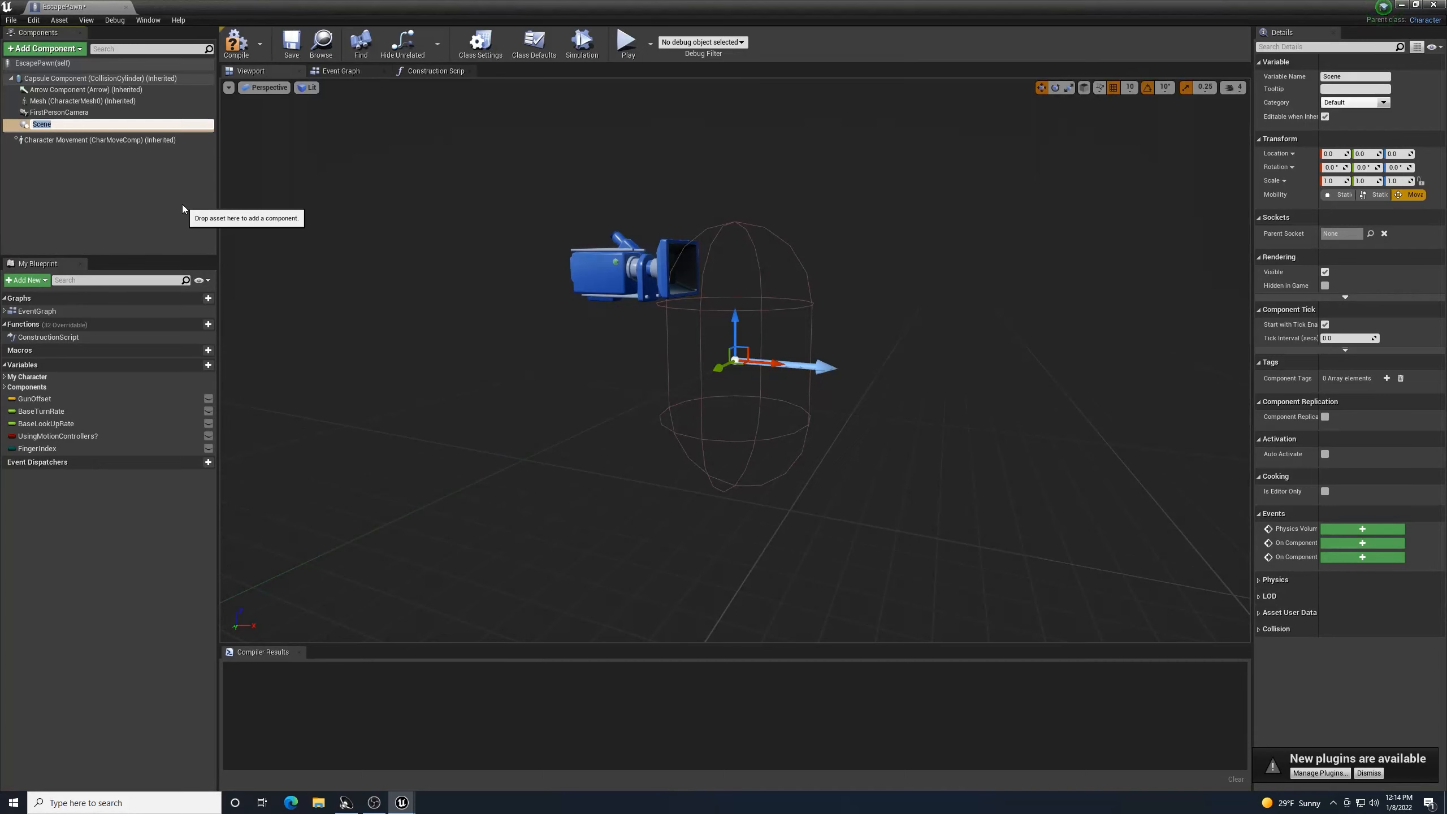
type("Lift")
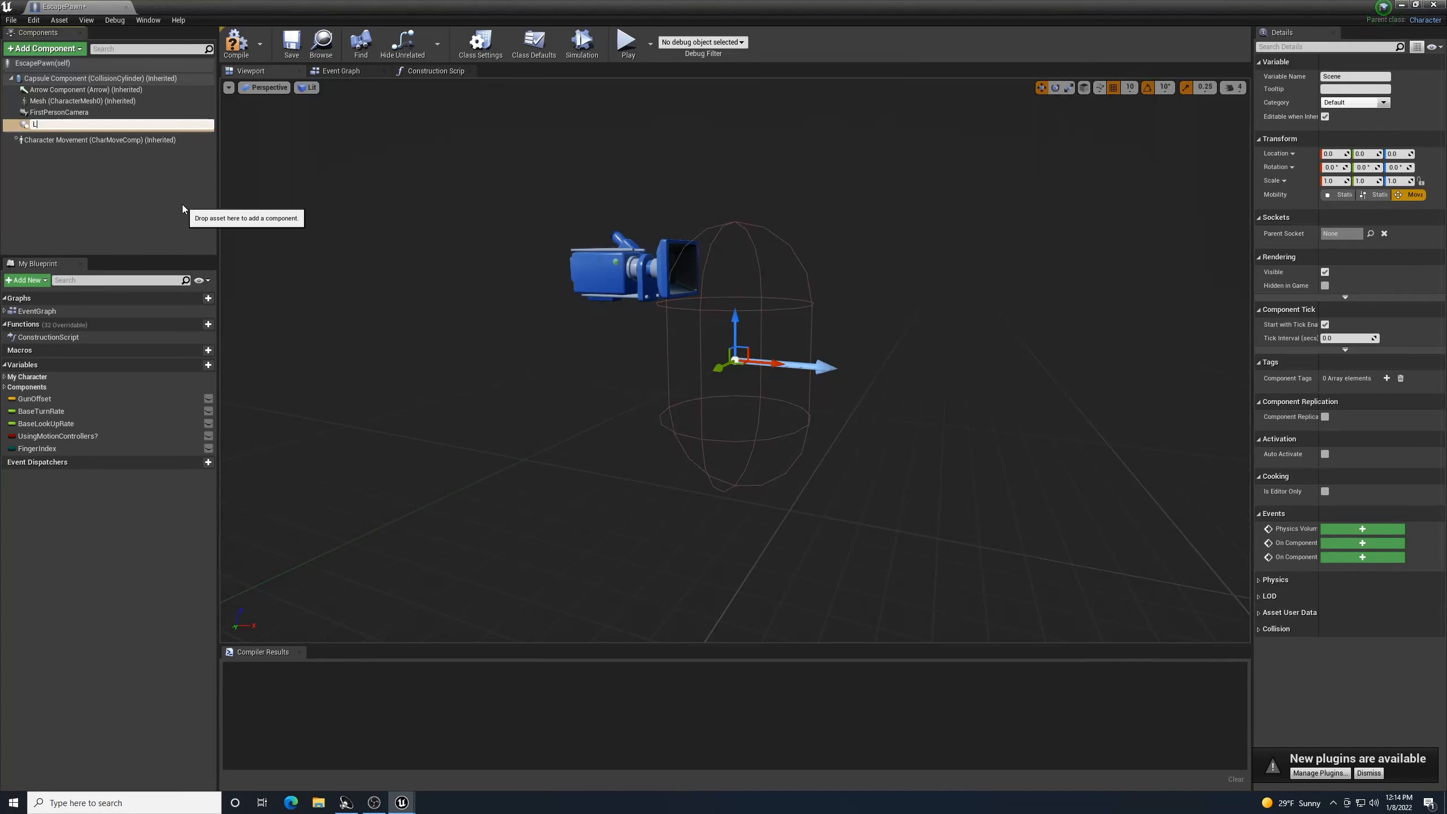